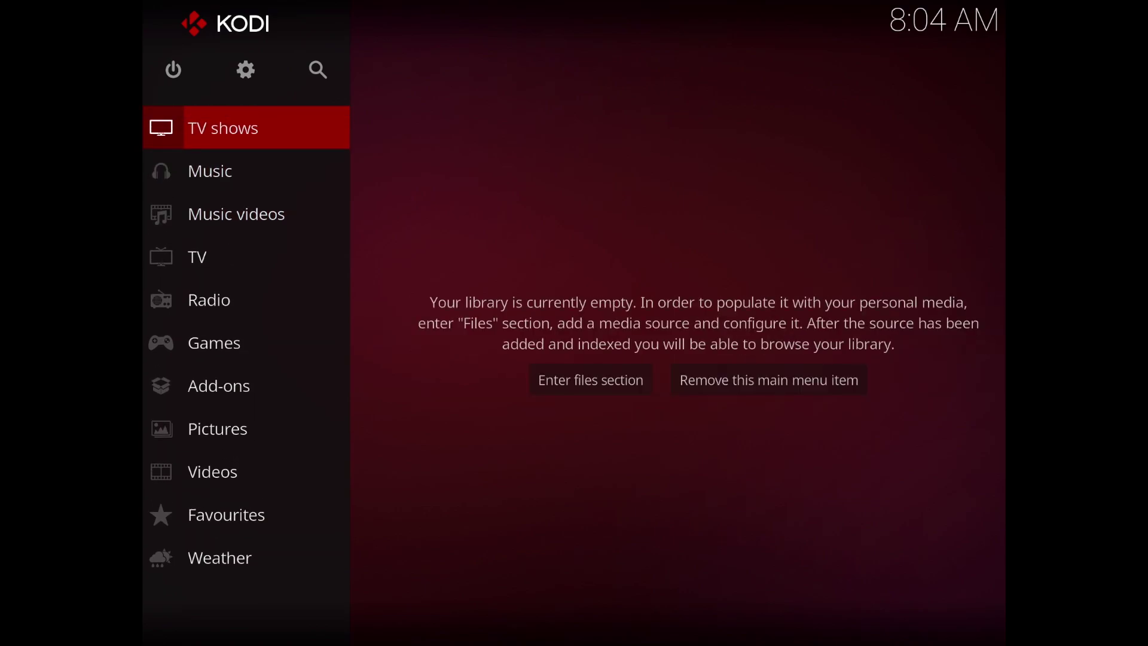
- Go to Kodi's Settings > Add-ons browser
key(Right)
key(Return)
key(Up)
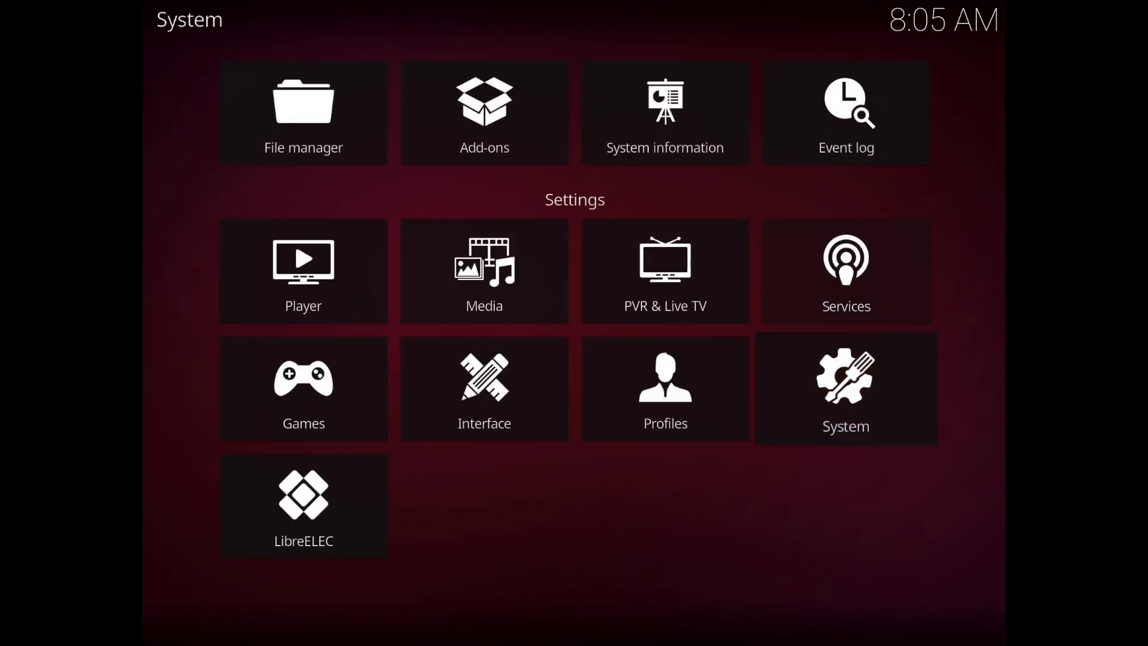
key(Up)
key(Left)
key(Left)
key(Return)
- Search Kodi add-ons for 'docker'
key(Down)
key(Down)
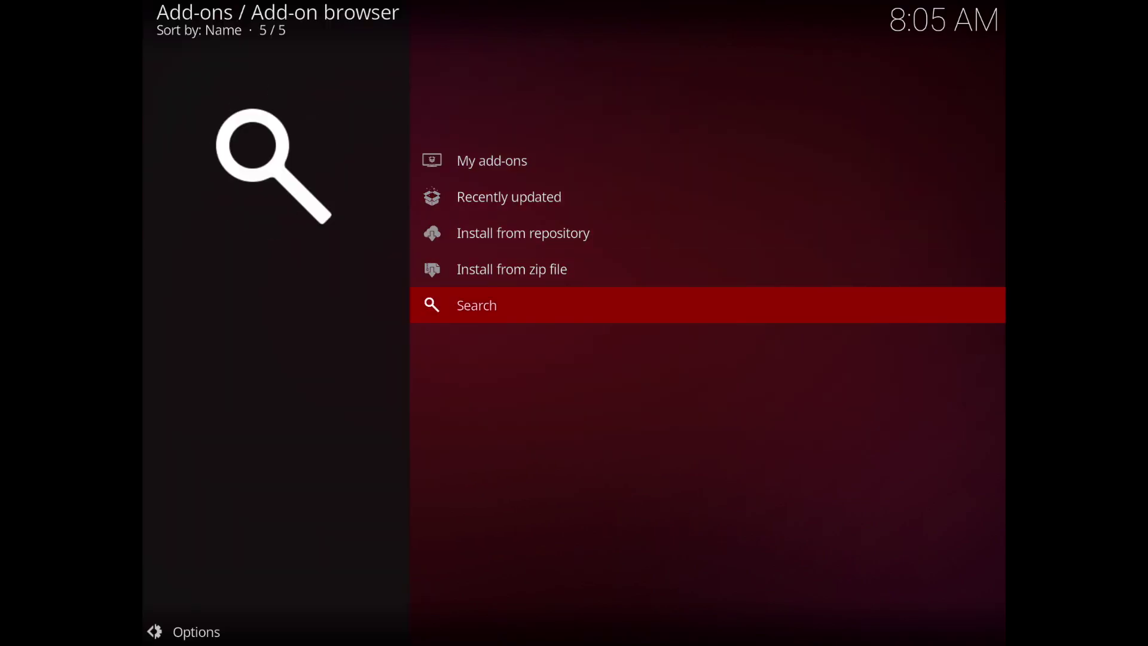
key(Down)
key(Return)
key(Return)
- Open Services - Docker and install version 9.2.0.127
key(Down)
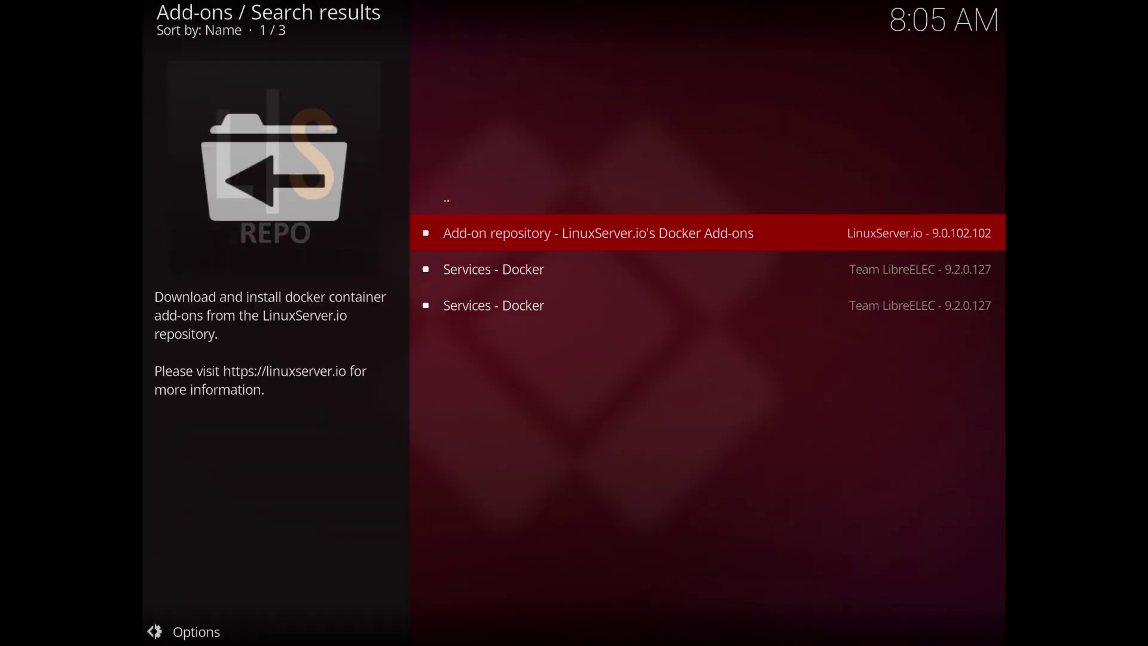
key(Down)
key(Return)
key(Return)
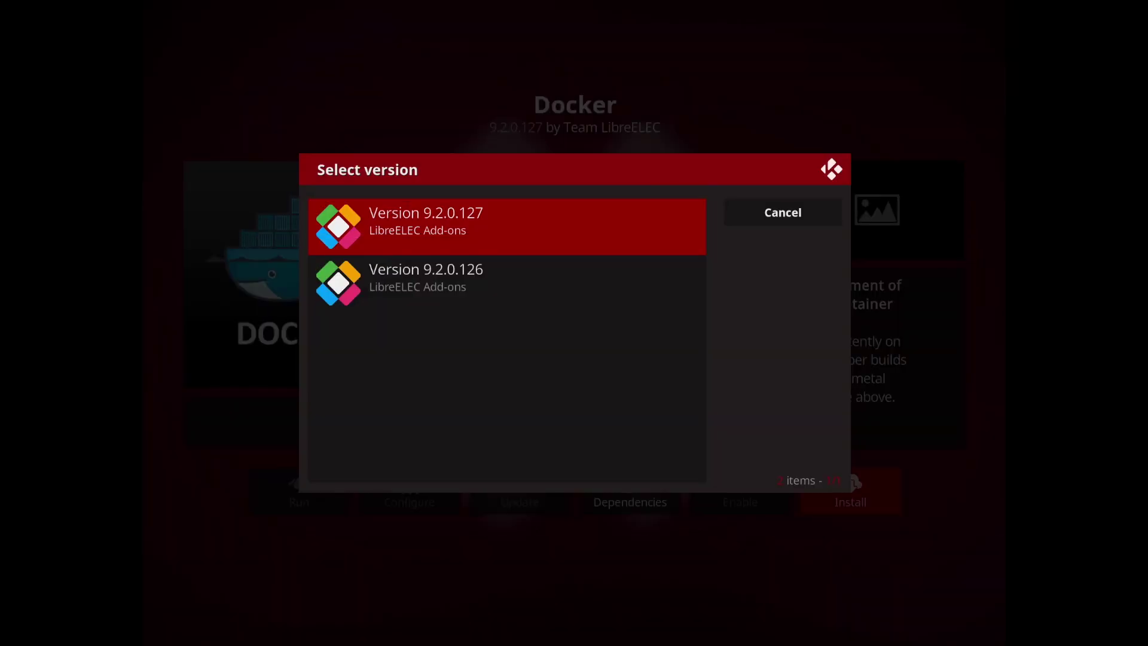
key(Return)
key(BackSpace)
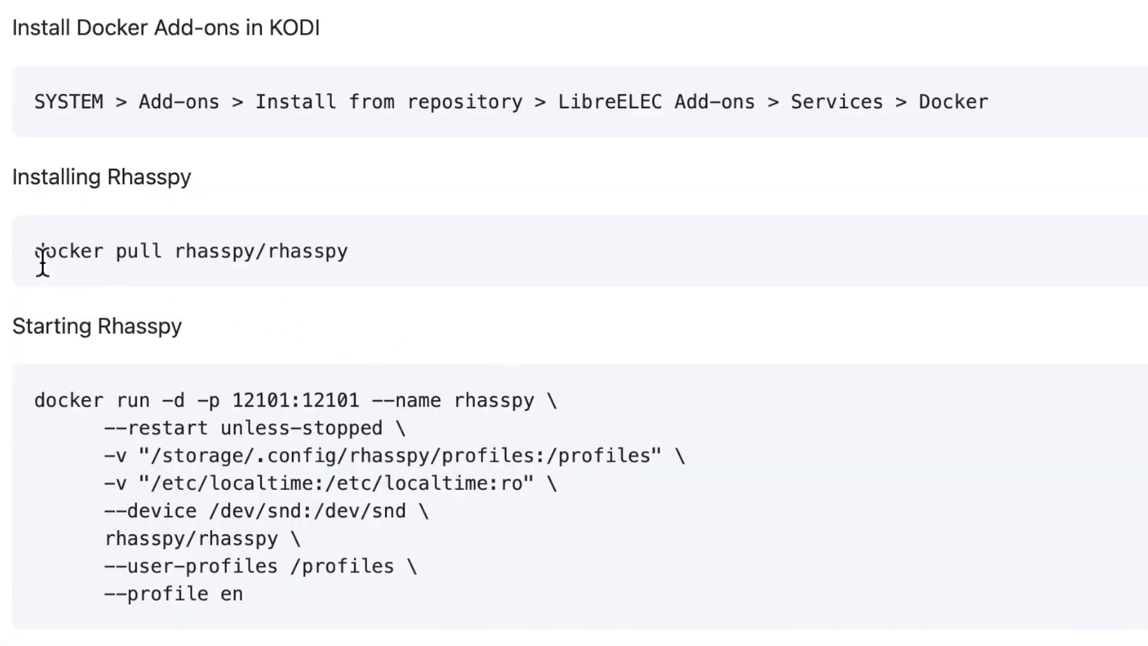
- Highlight 'docker pull rhasspy/rhasspy', then the full multi-line docker run command block
drag(35, 254, 385, 257)
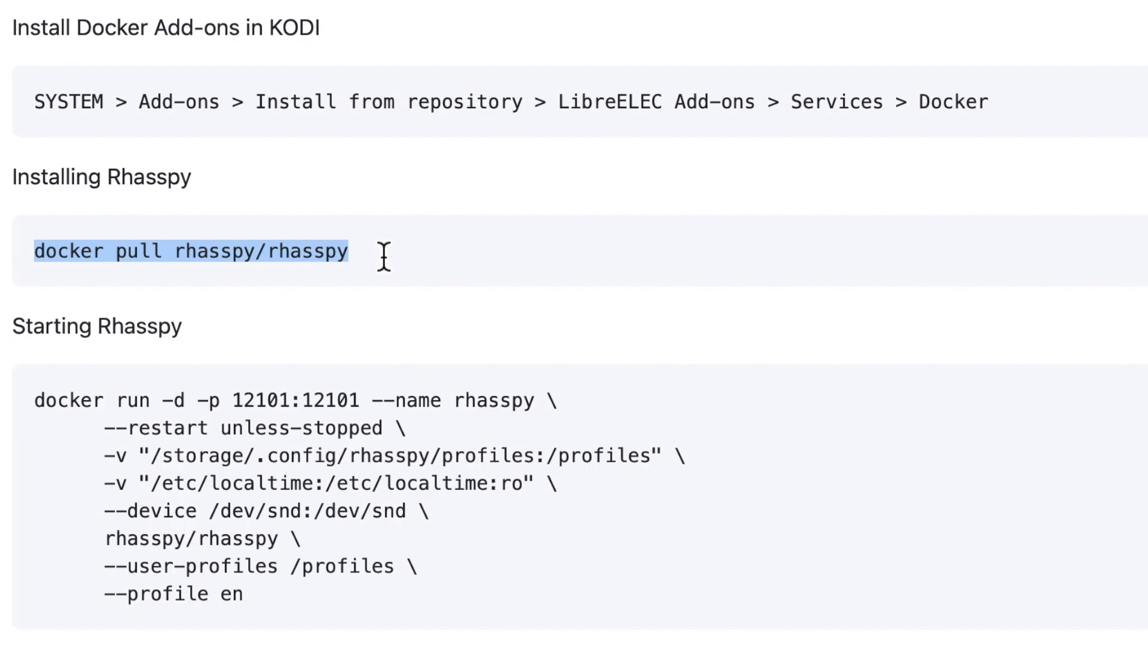
click(381, 309)
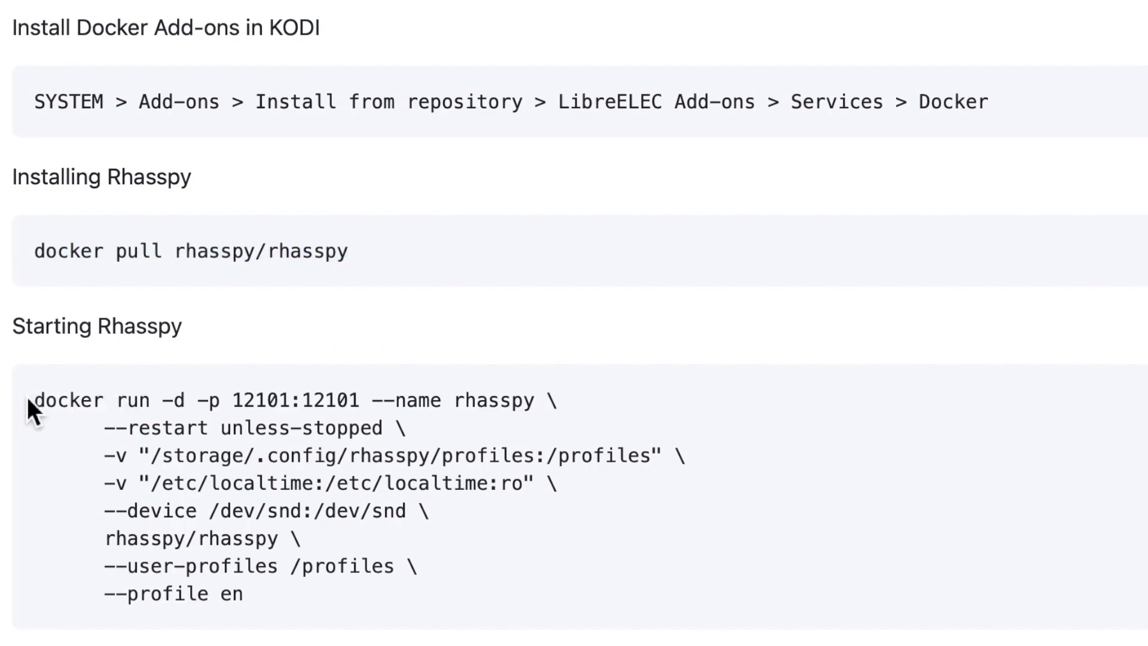
drag(32, 401, 266, 590)
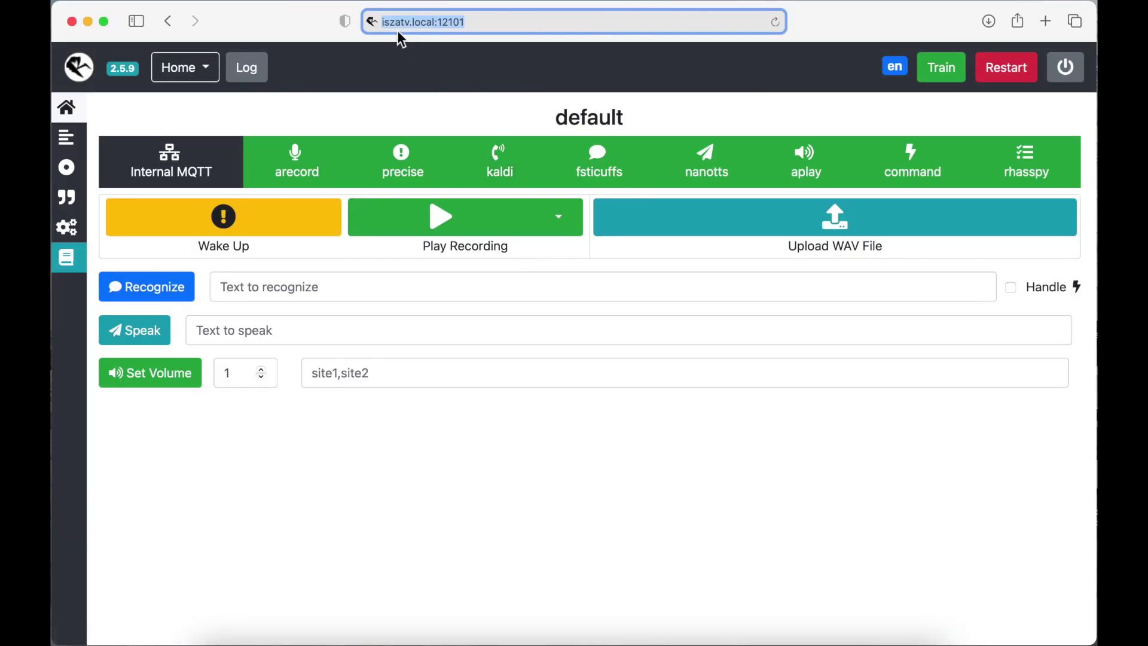
- Leave the Safari address bar and open Internal MQTT settings (localhost, port 1883)
click(478, 22)
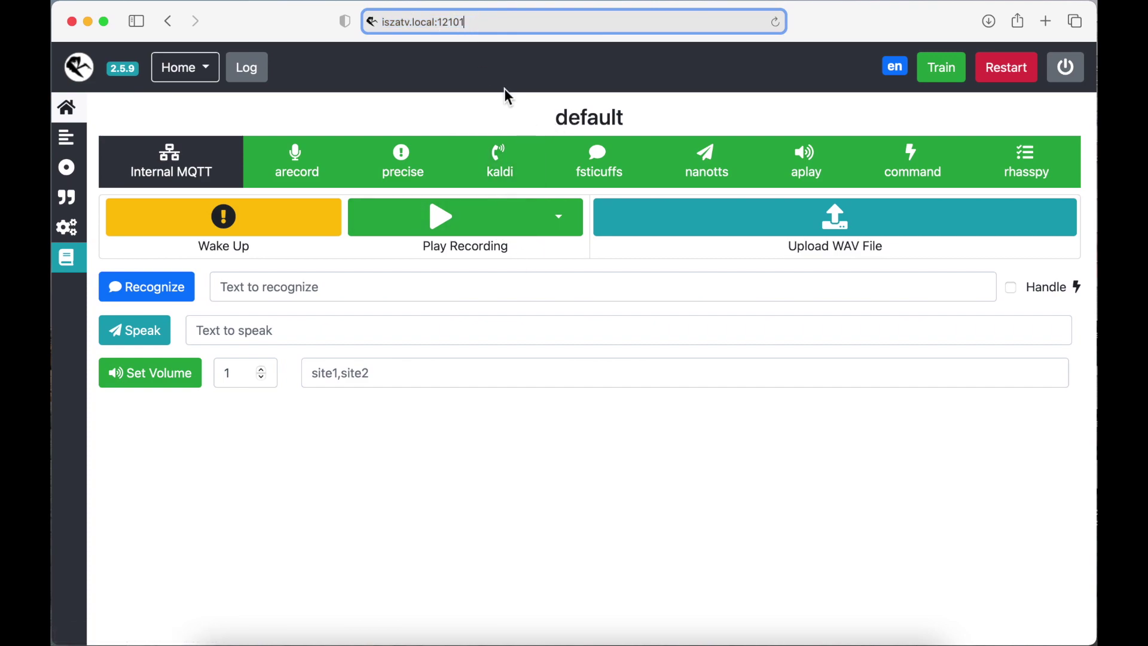
click(458, 104)
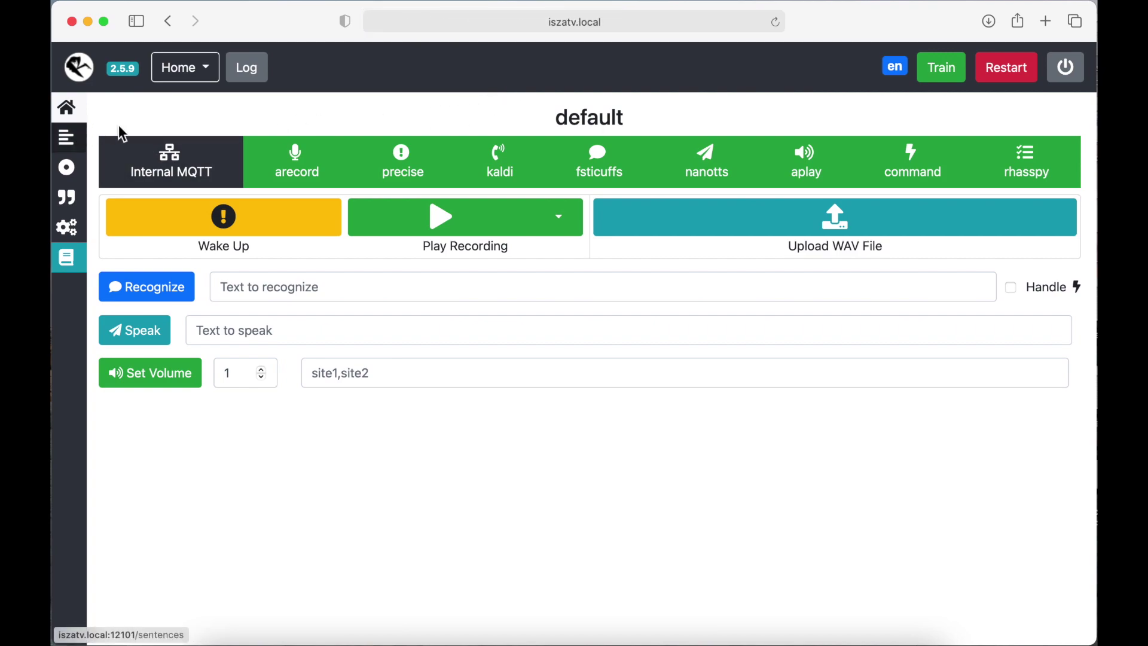
click(191, 164)
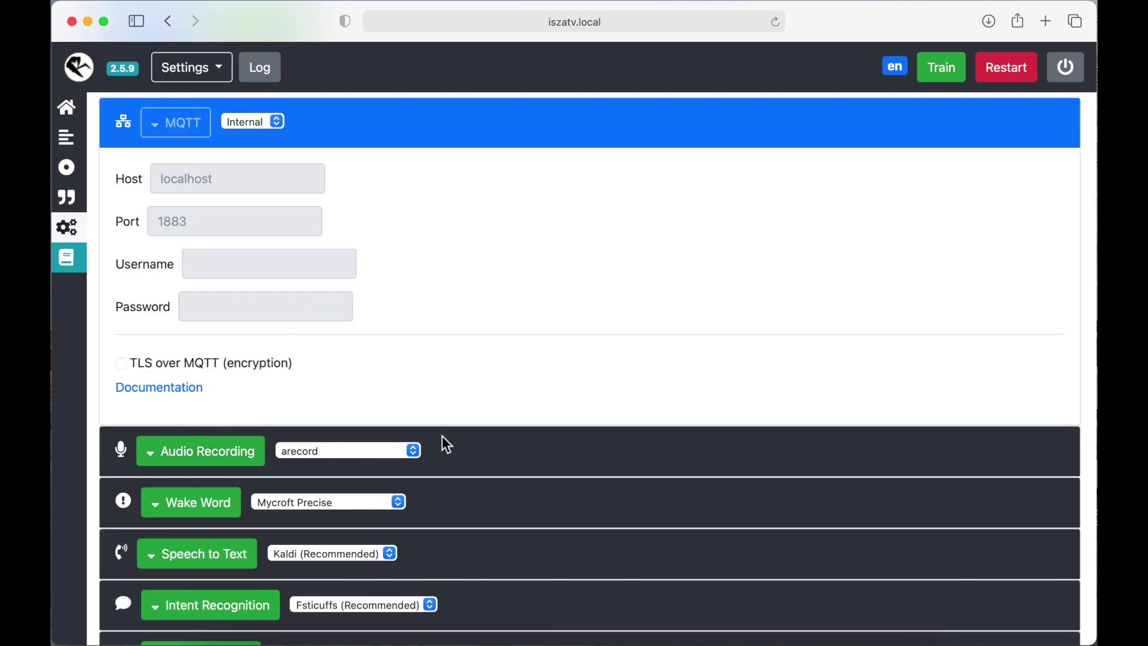
- Expand Audio Recording, keeping arecord as the recording service
click(213, 457)
scroll(214, 458, down, 3)
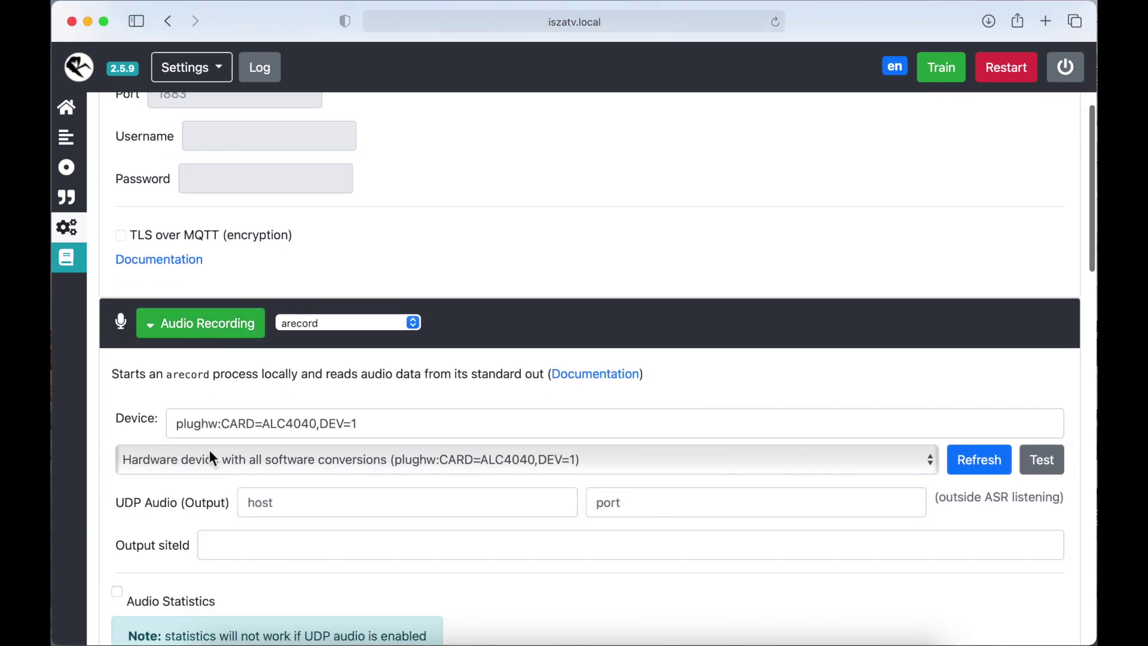
scroll(209, 449, down, 2)
scroll(209, 453, down, 1)
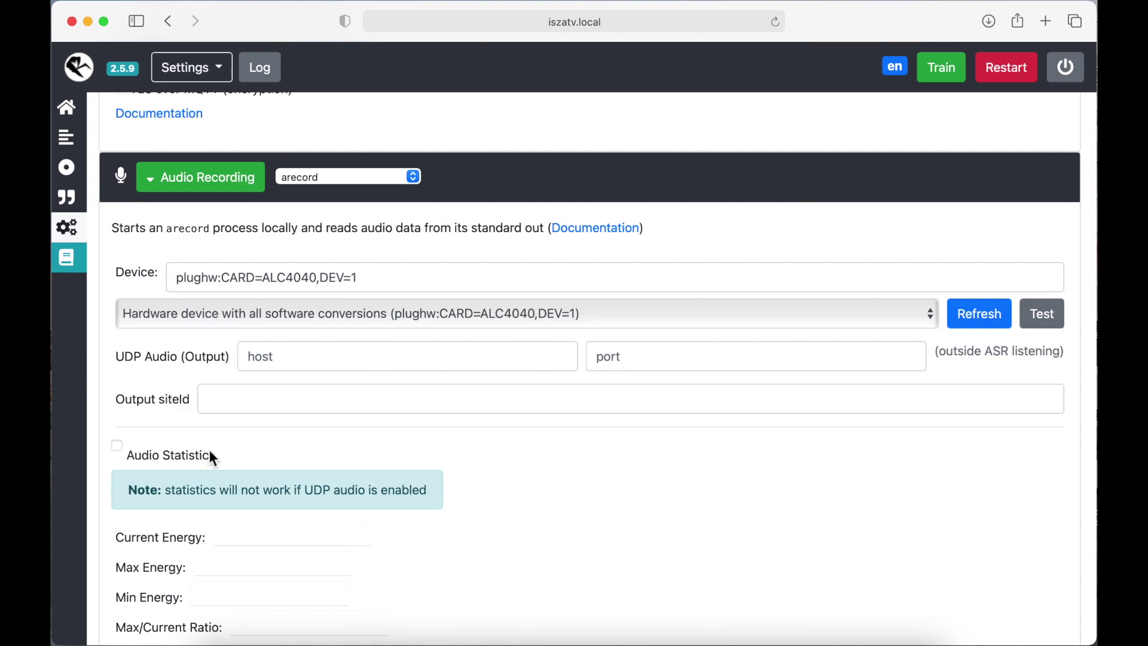
click(414, 179)
click(459, 179)
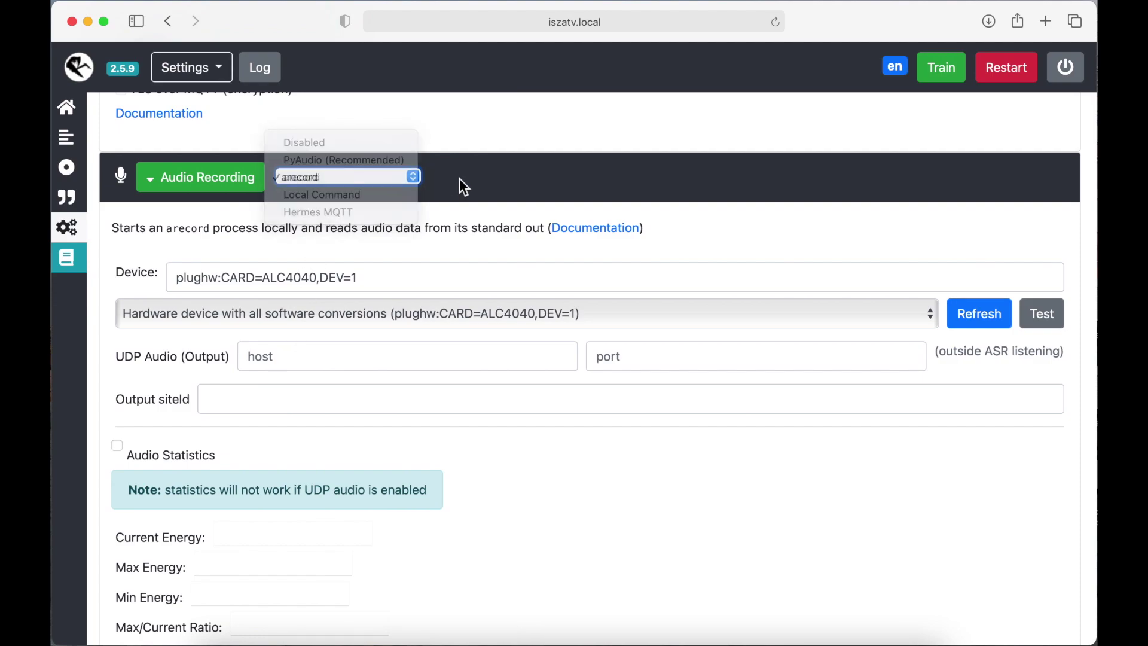
scroll(494, 449, down, 5)
scroll(495, 448, down, 2)
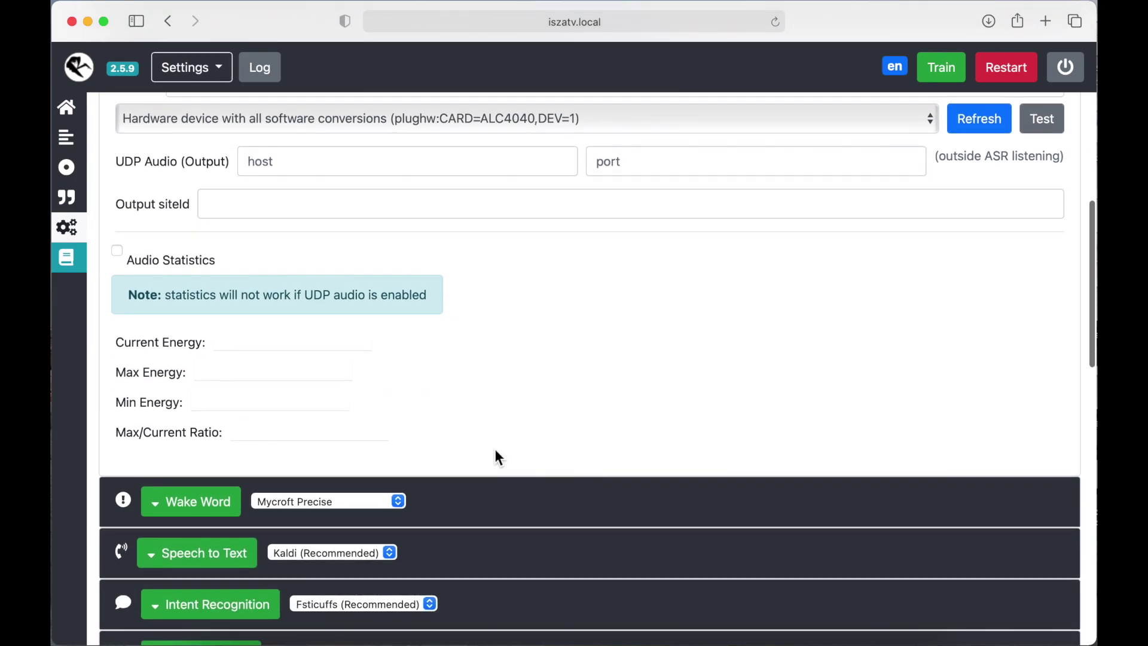
- Expand Wake Word, keeping Mycroft Precise as the wake word engine
click(198, 501)
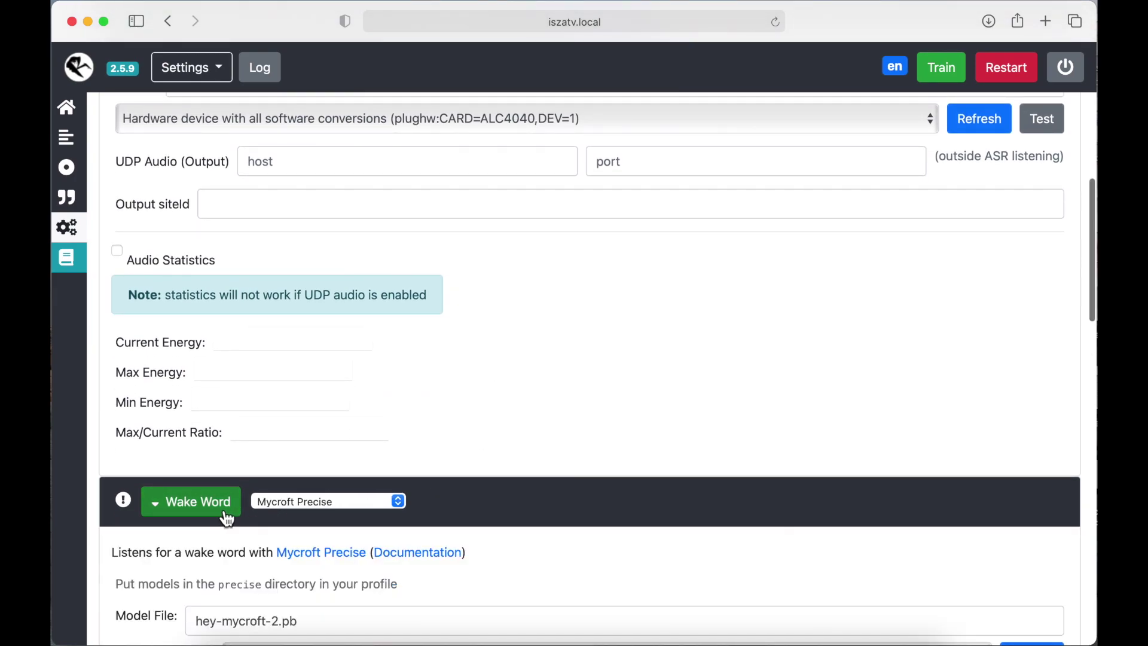
scroll(222, 508, down, 5)
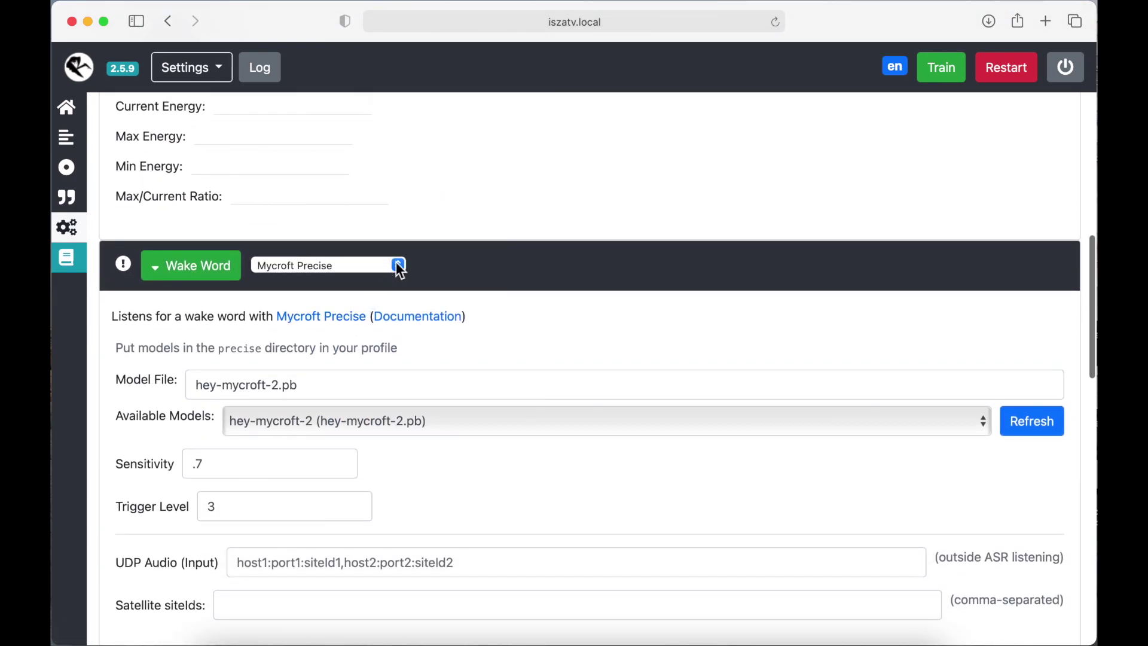
click(396, 265)
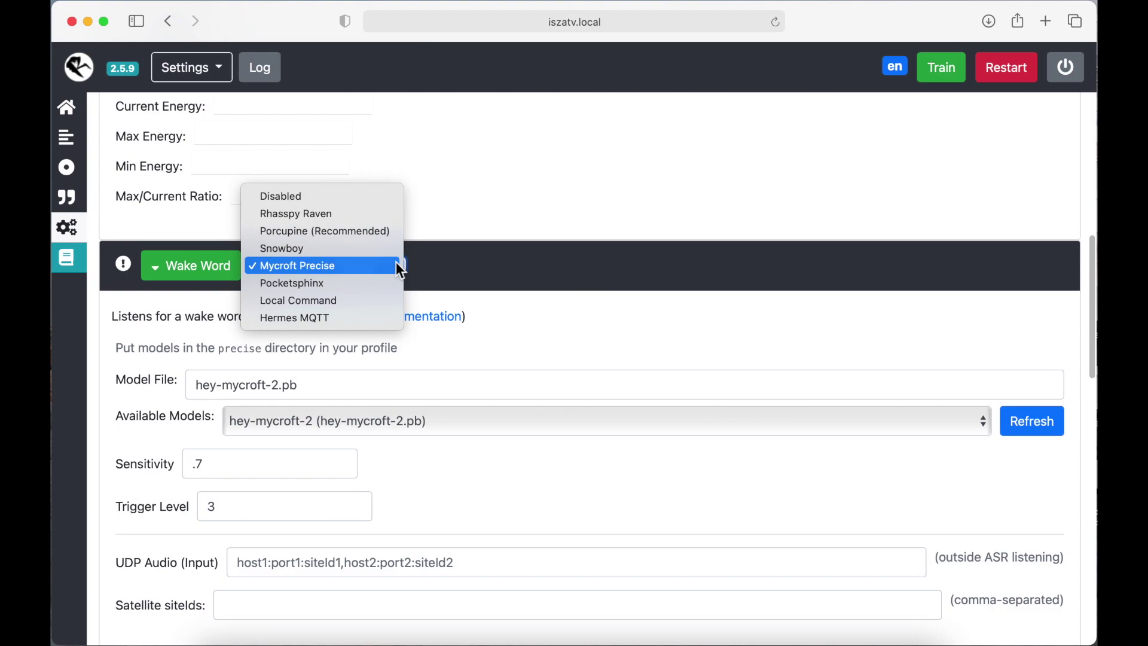
click(461, 260)
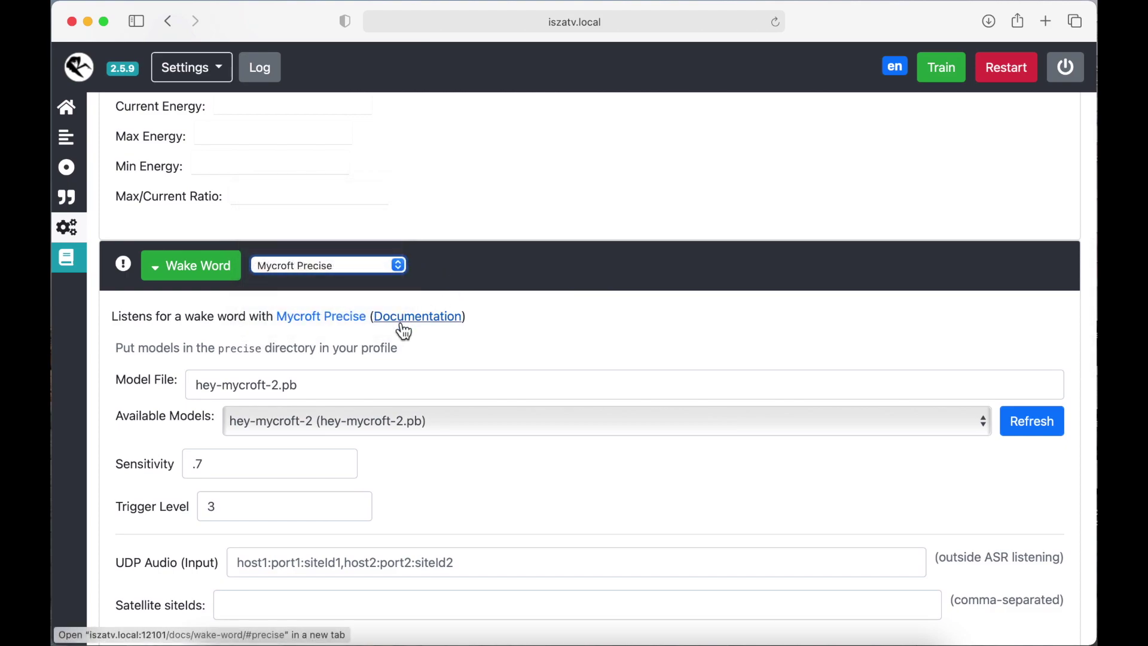
scroll(403, 329, down, 3)
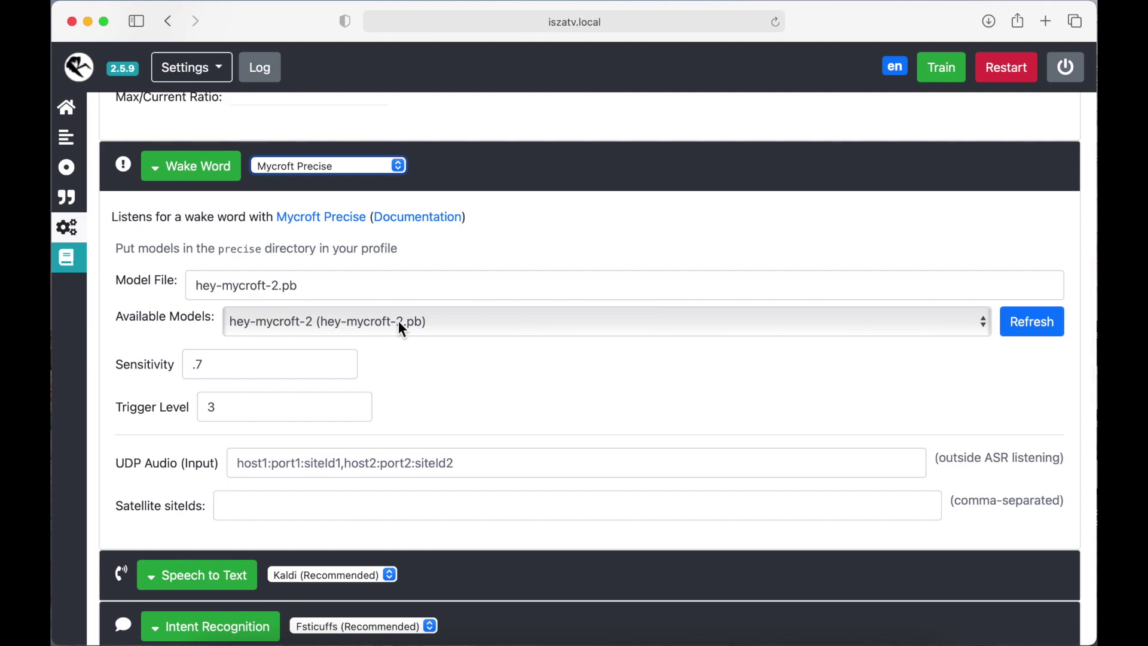
scroll(398, 321, down, 3)
scroll(398, 321, down, 3)
scroll(398, 320, down, 1)
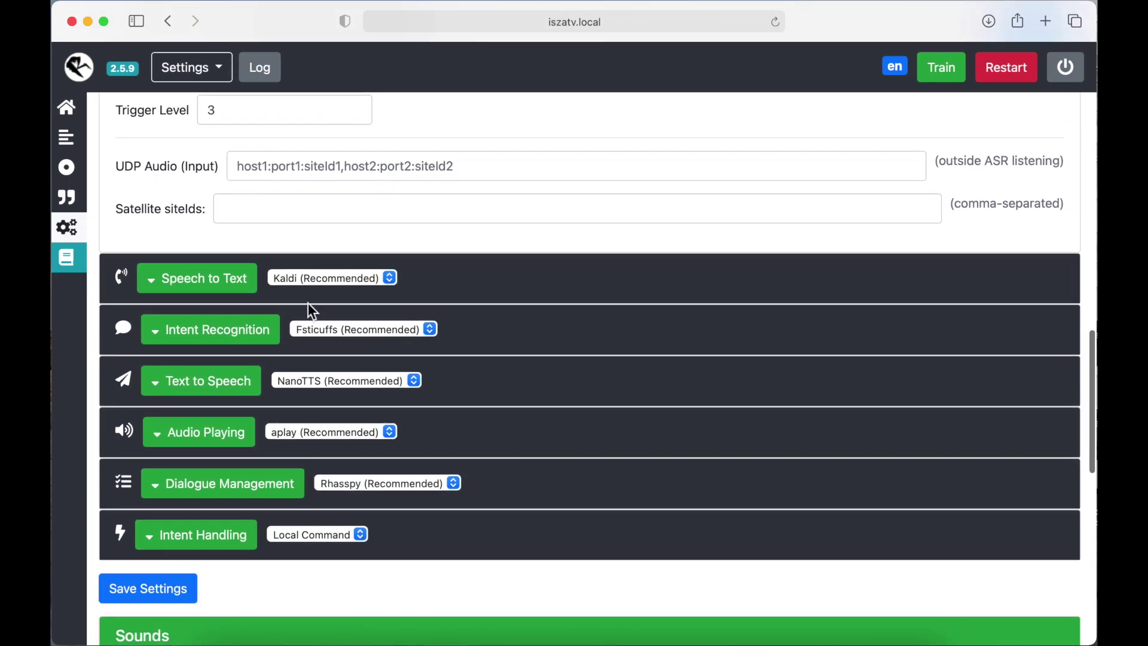
- Expand Speech to Text and Intent Recognition, keeping Kaldi and Fsticuffs
click(229, 278)
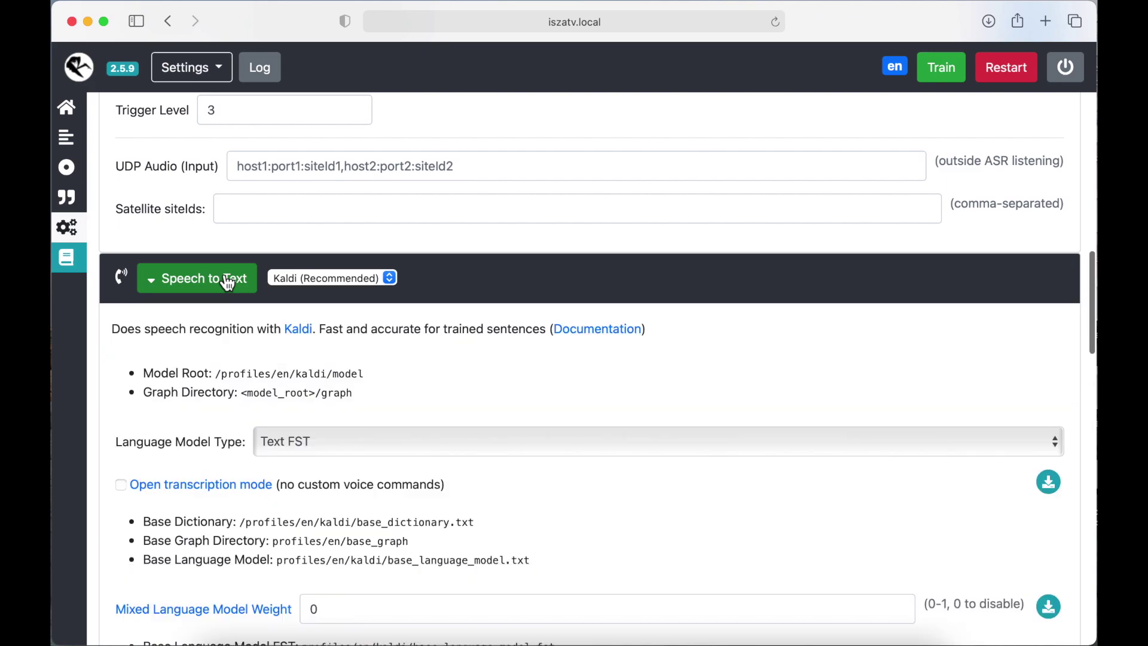
click(392, 279)
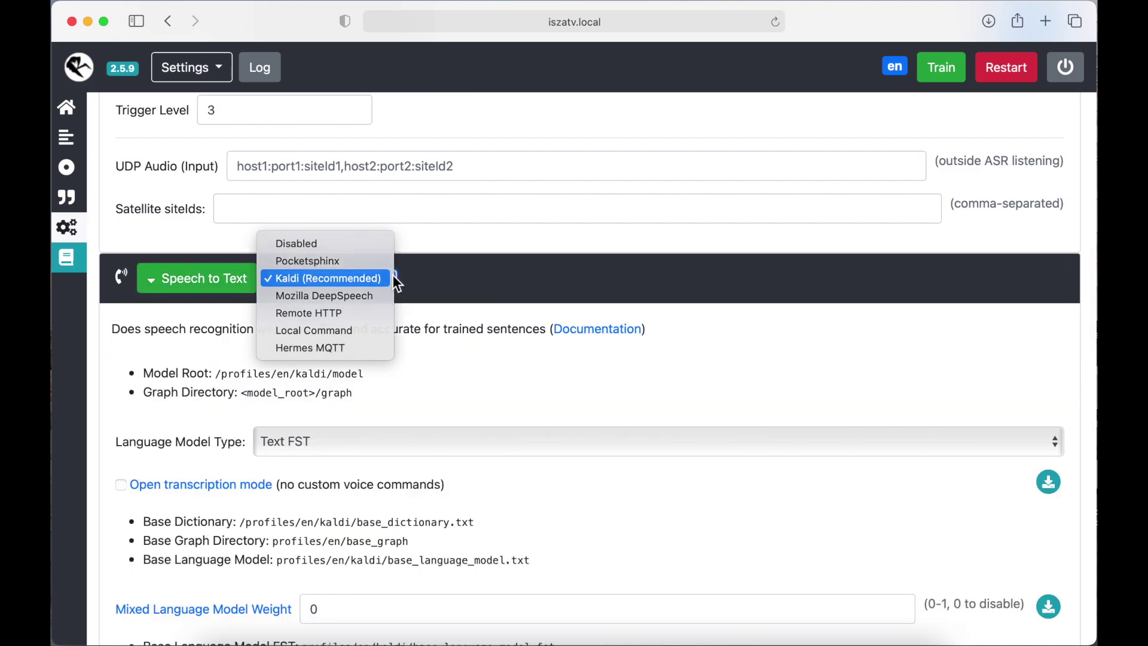
click(397, 281)
scroll(343, 336, down, 5)
scroll(343, 336, down, 4)
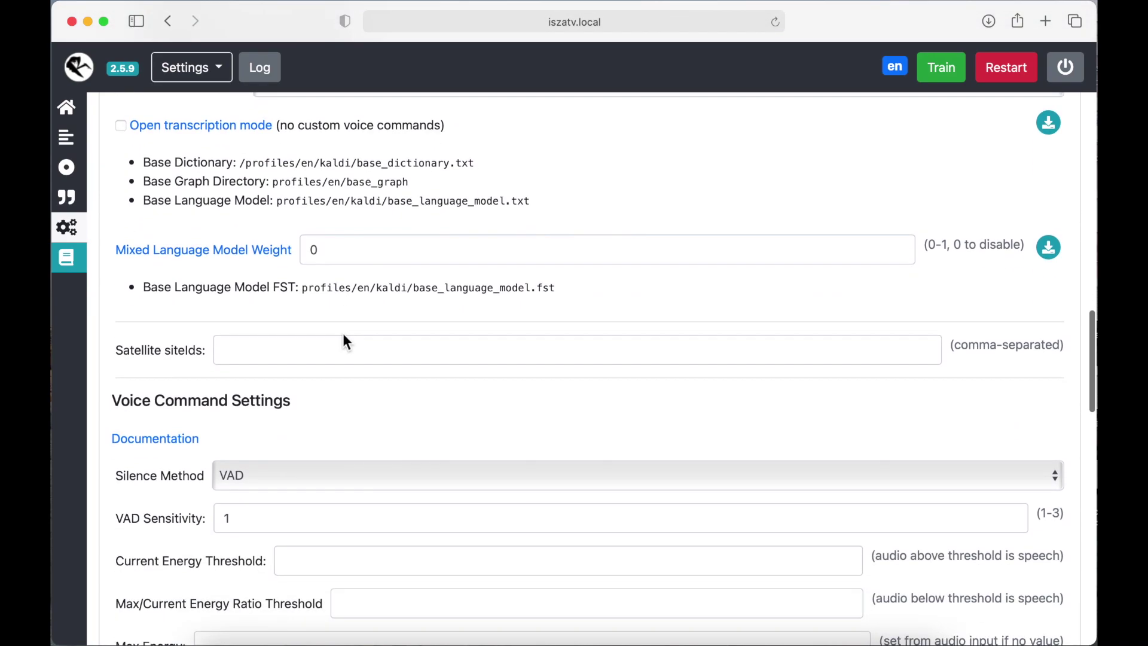
scroll(343, 336, down, 2)
scroll(343, 336, down, 2)
scroll(344, 342, down, 5)
scroll(343, 342, down, 4)
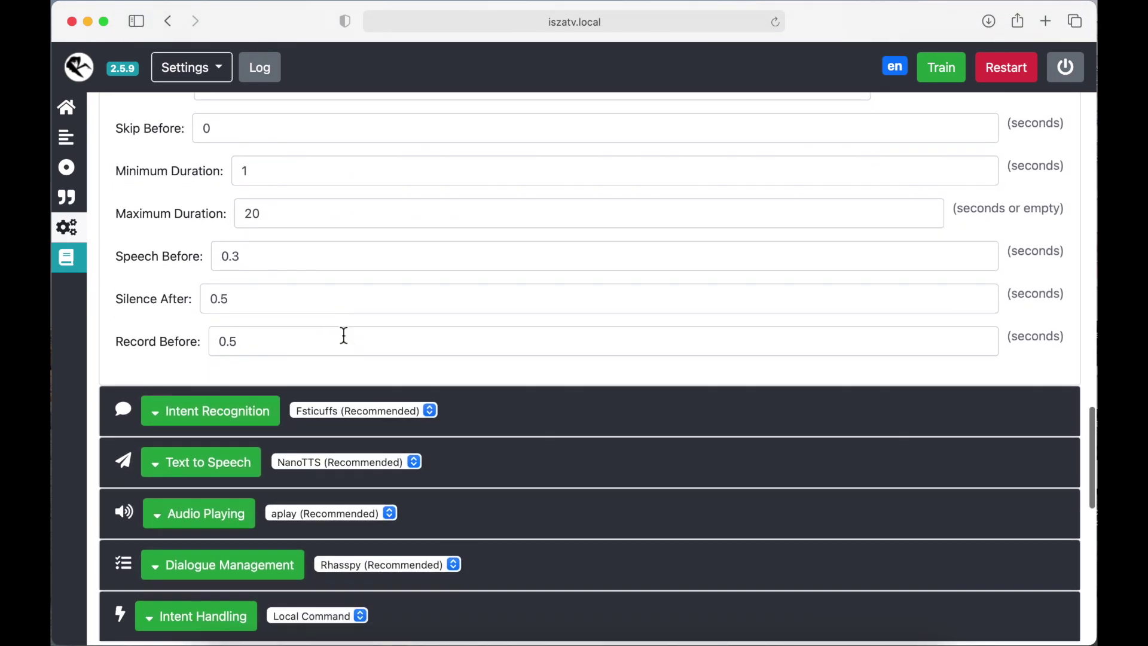
click(248, 412)
scroll(453, 396, down, 2)
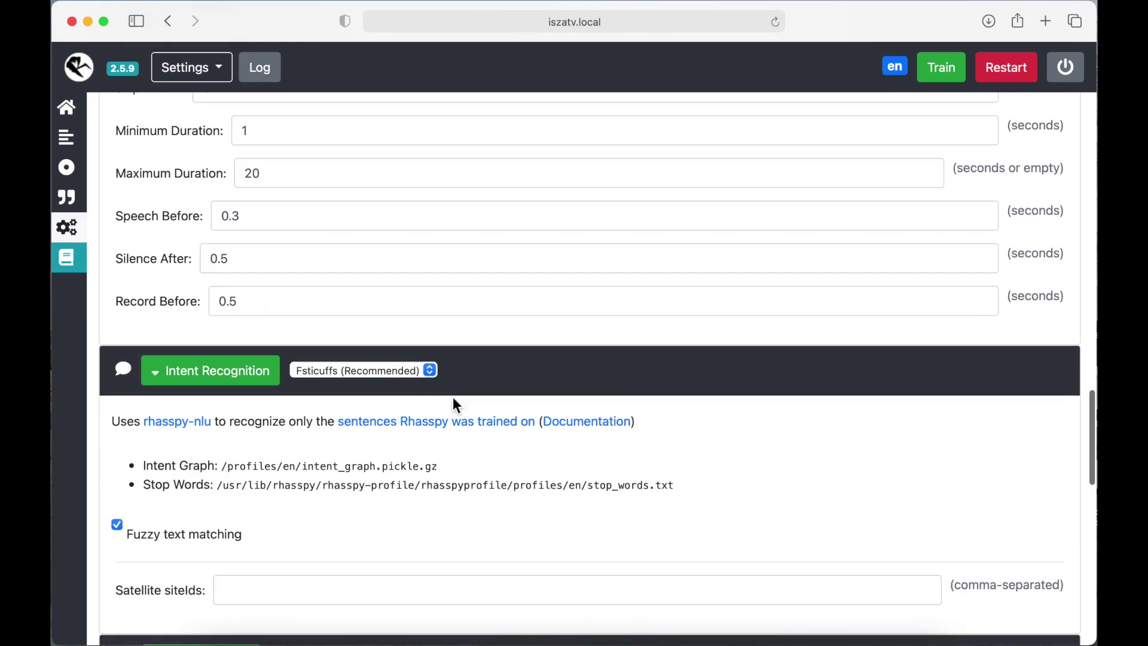
scroll(454, 397, down, 2)
click(432, 291)
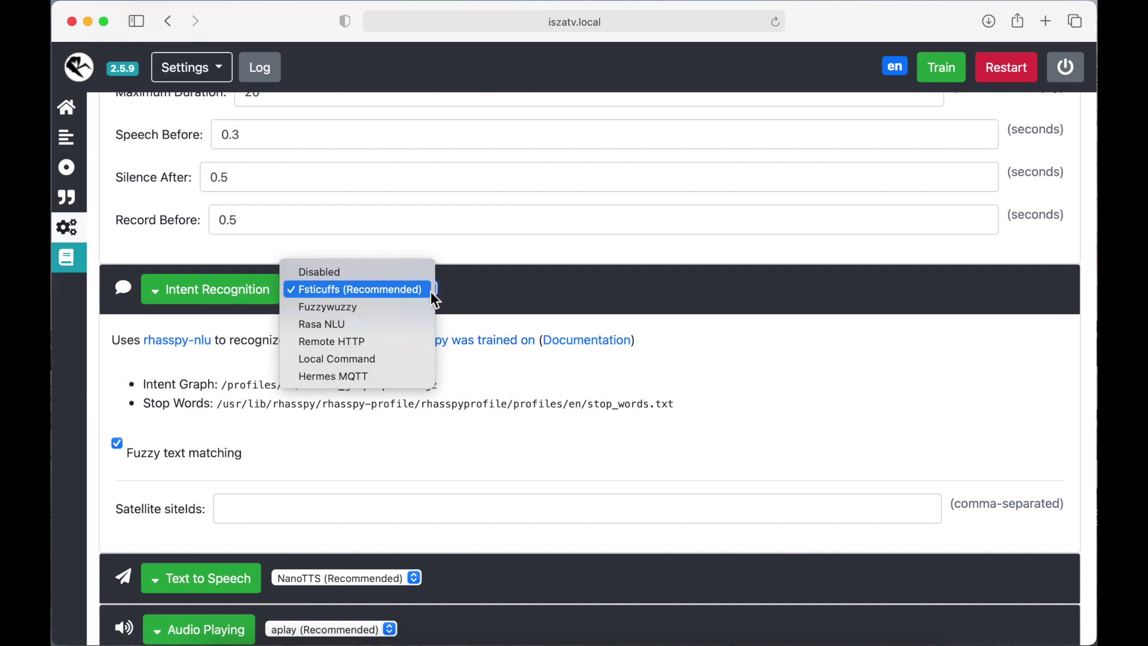
click(432, 292)
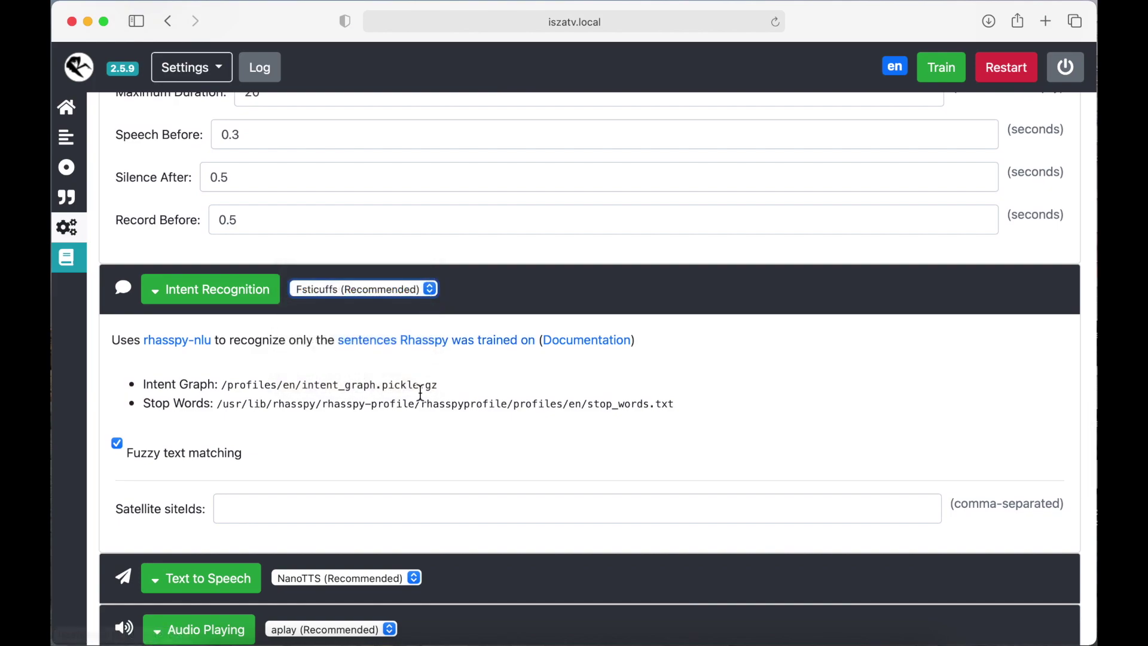
scroll(409, 435, down, 5)
scroll(409, 435, down, 1)
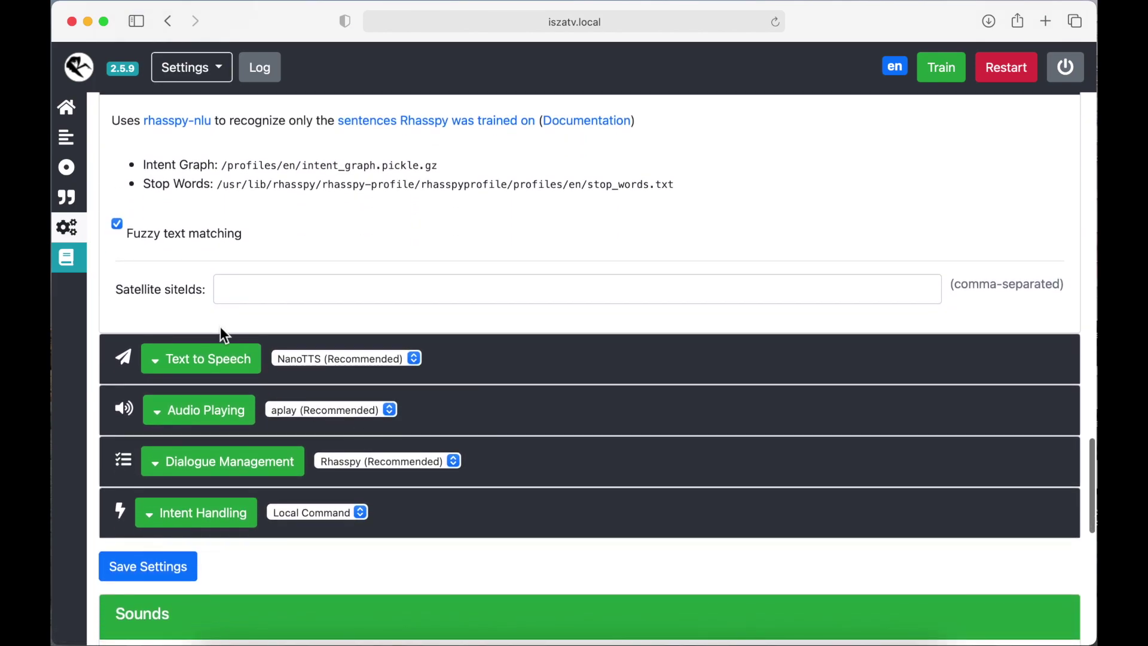
- Expand Text to Speech and Audio Playing, keeping NanoTTS and aplay
click(207, 359)
scroll(453, 418, down, 3)
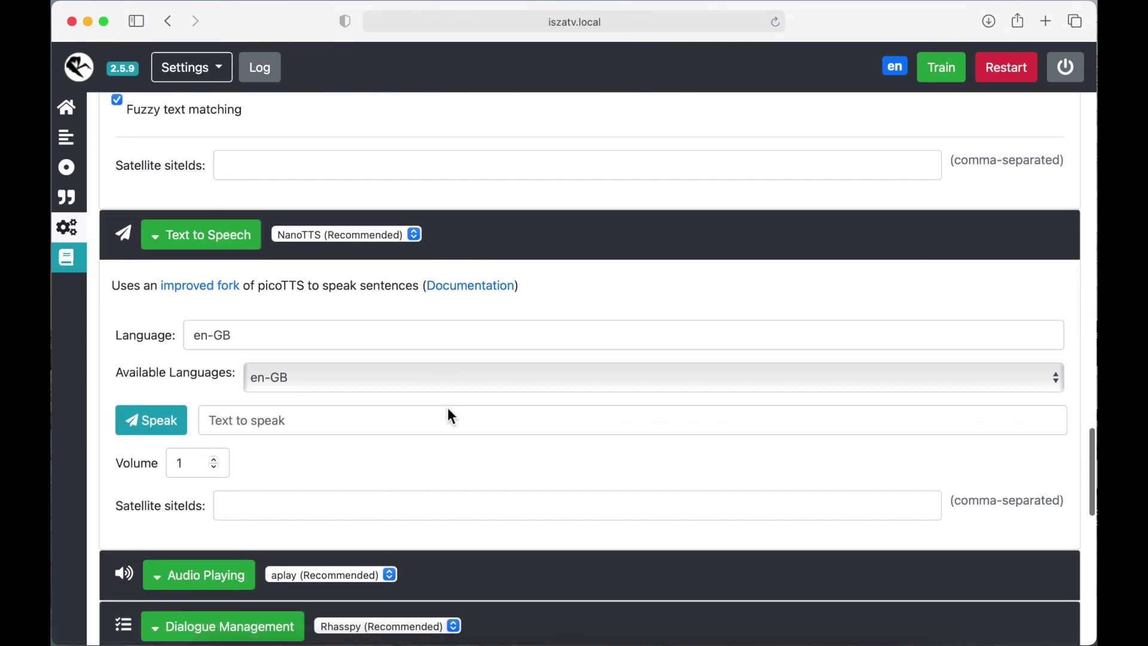
click(339, 235)
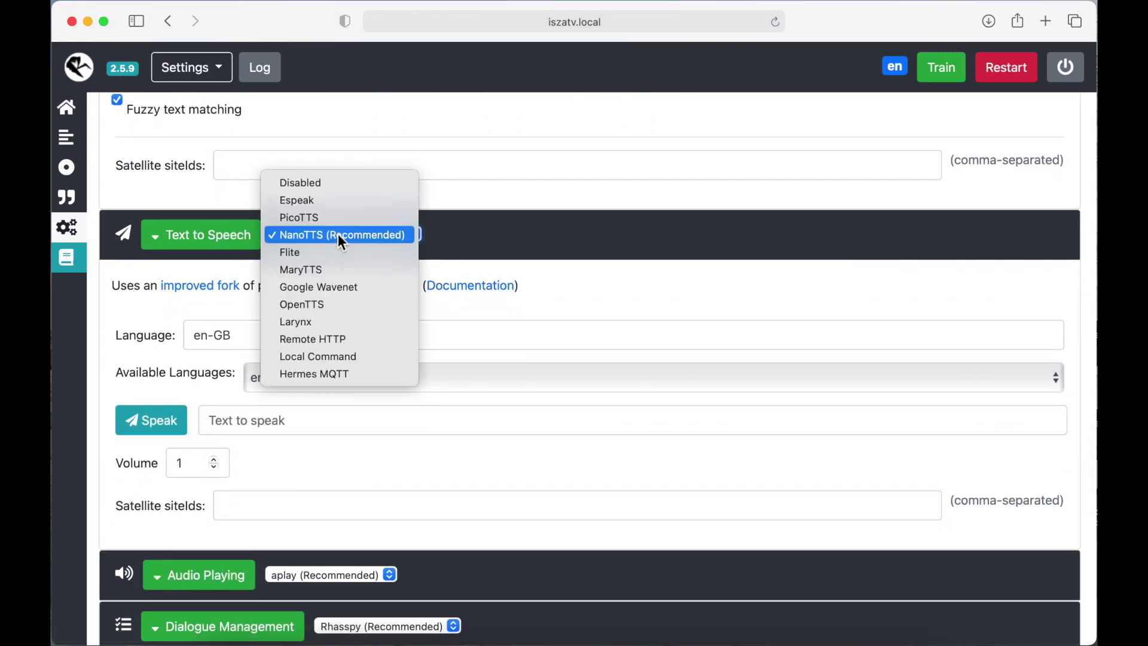
click(338, 235)
scroll(301, 313, down, 5)
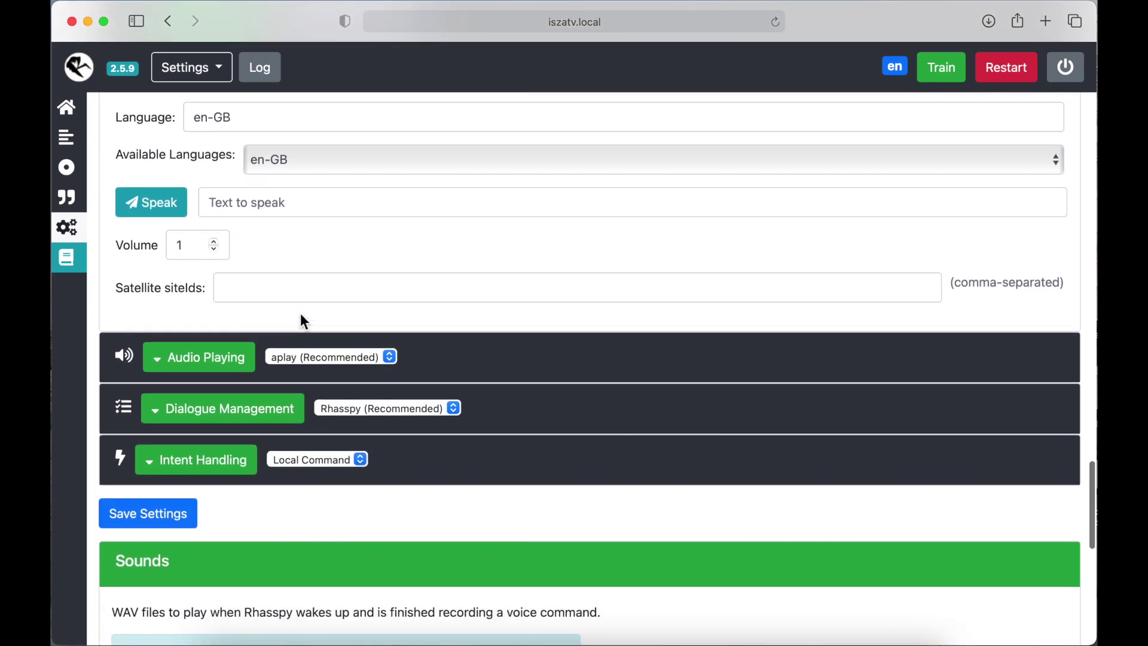
scroll(300, 313, down, 2)
click(222, 305)
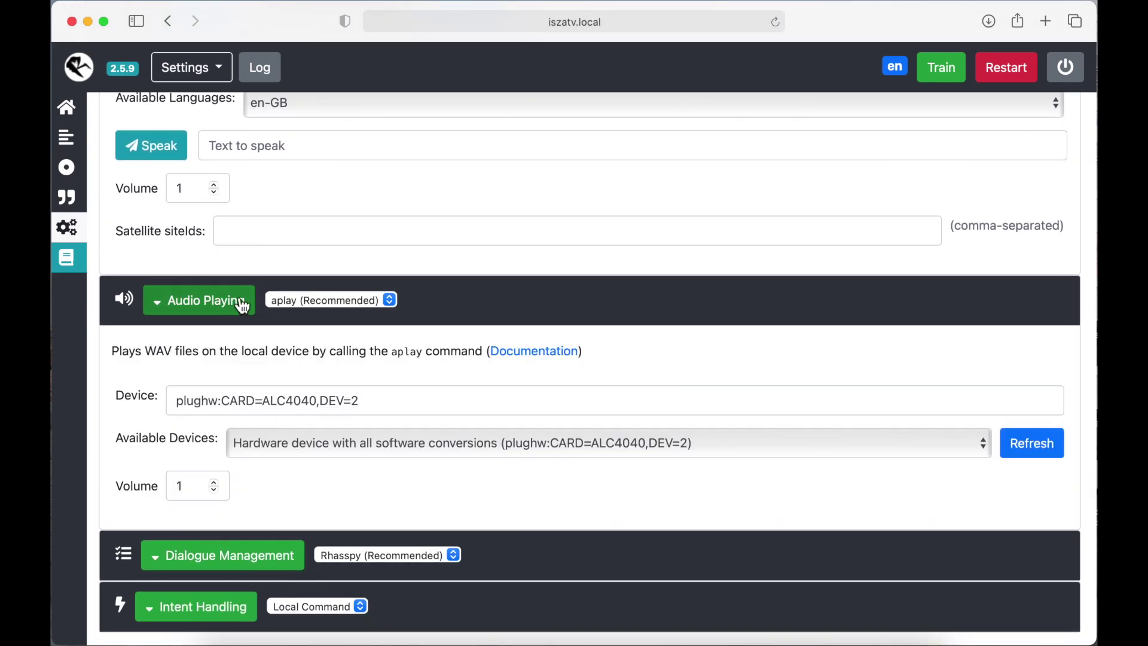
click(289, 300)
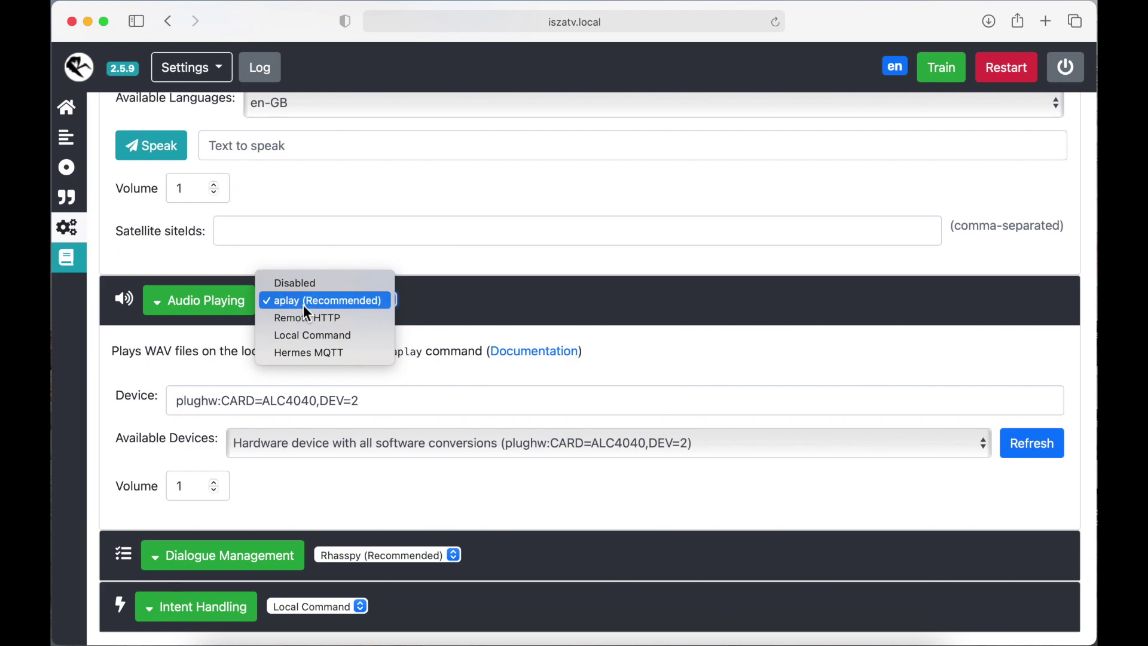
click(304, 306)
scroll(385, 401, down, 2)
scroll(385, 401, down, 3)
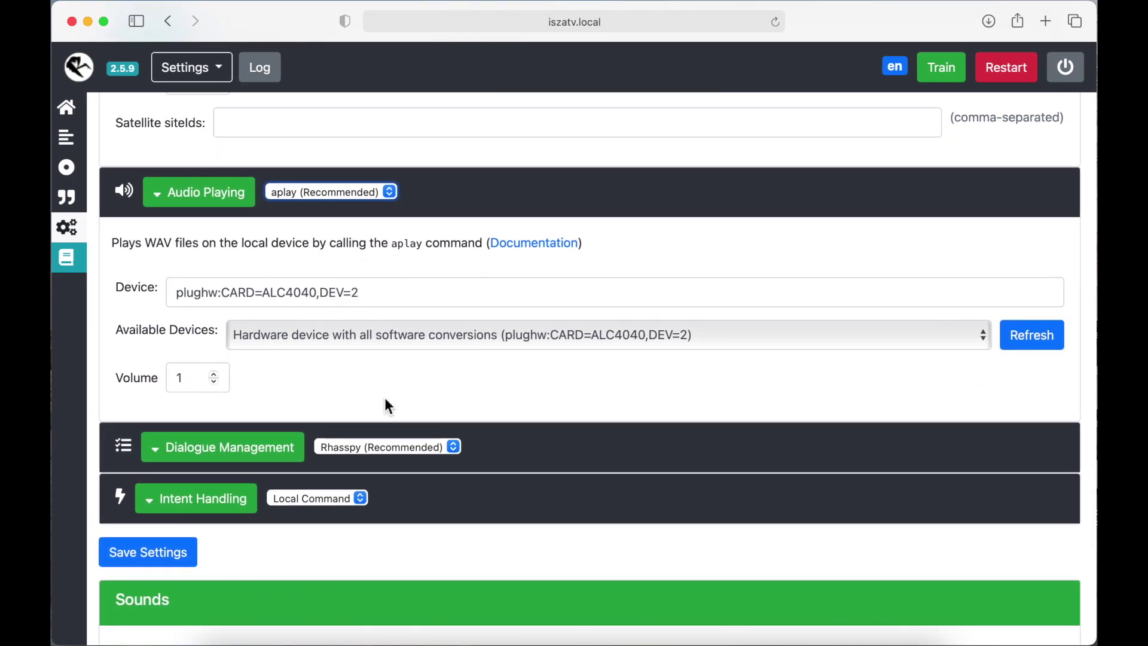
scroll(385, 400, down, 2)
- Keep Rhasspy as dialogue manager and expand the Intent Handling section
click(245, 383)
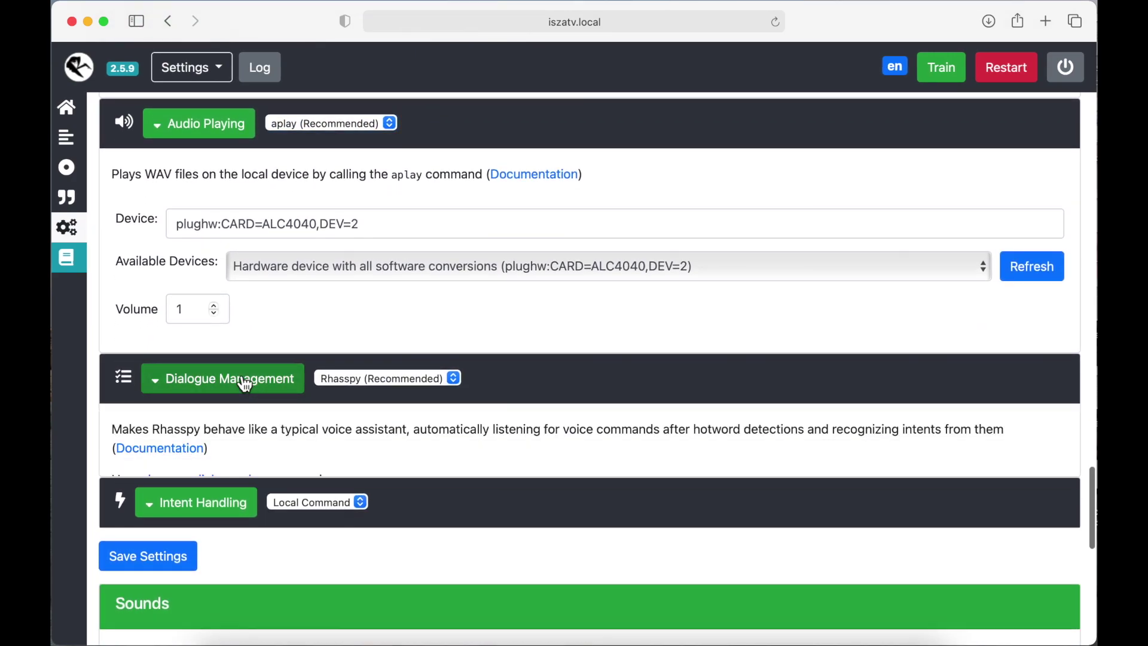
click(439, 378)
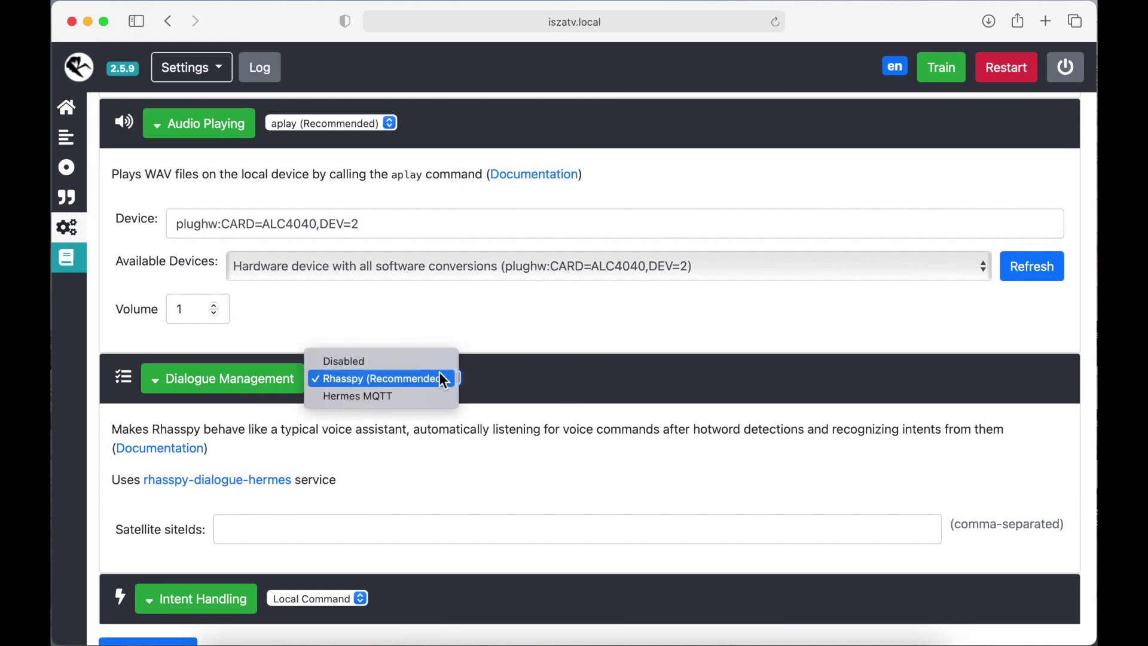
click(411, 385)
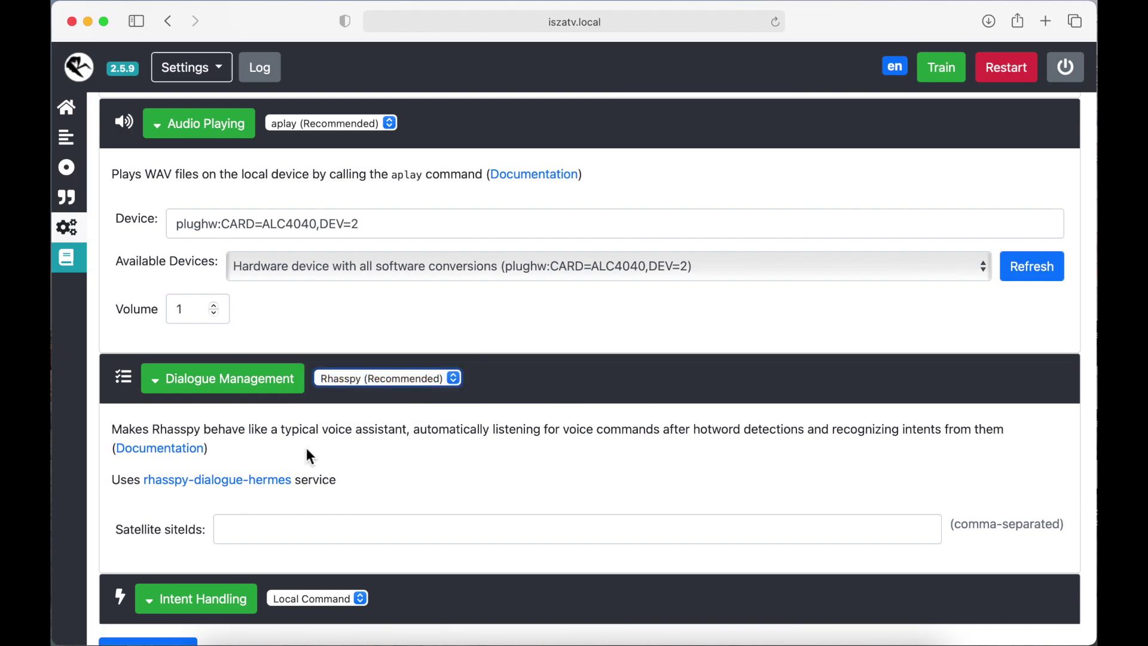
scroll(306, 448, down, 5)
click(195, 411)
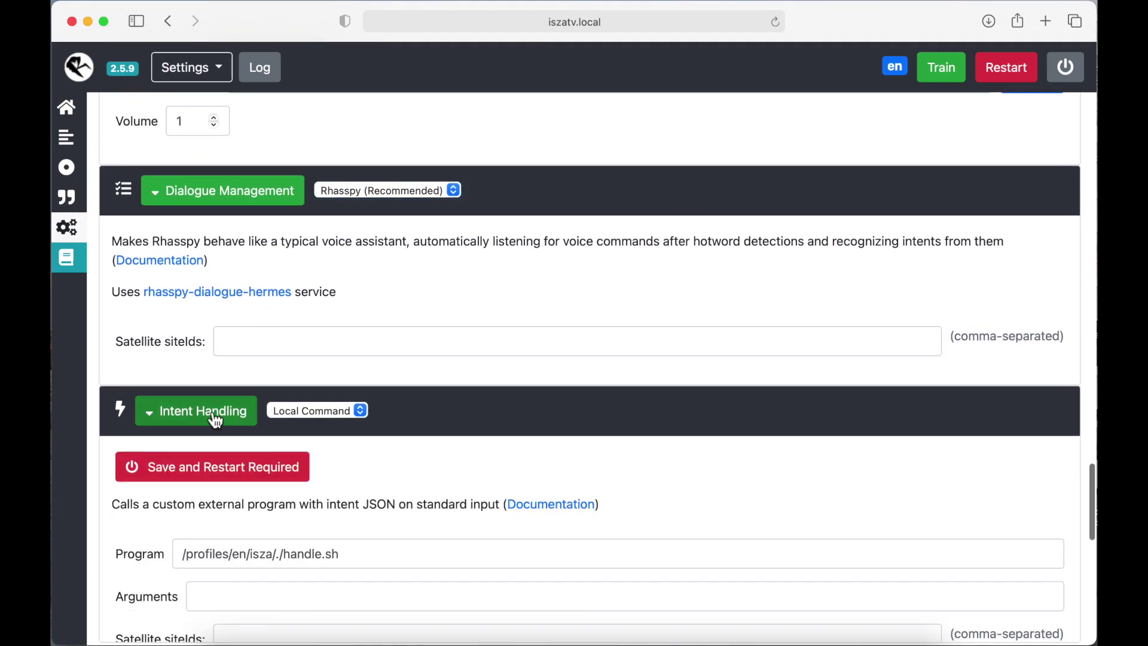
scroll(214, 419, down, 2)
scroll(214, 418, down, 3)
scroll(212, 417, down, 3)
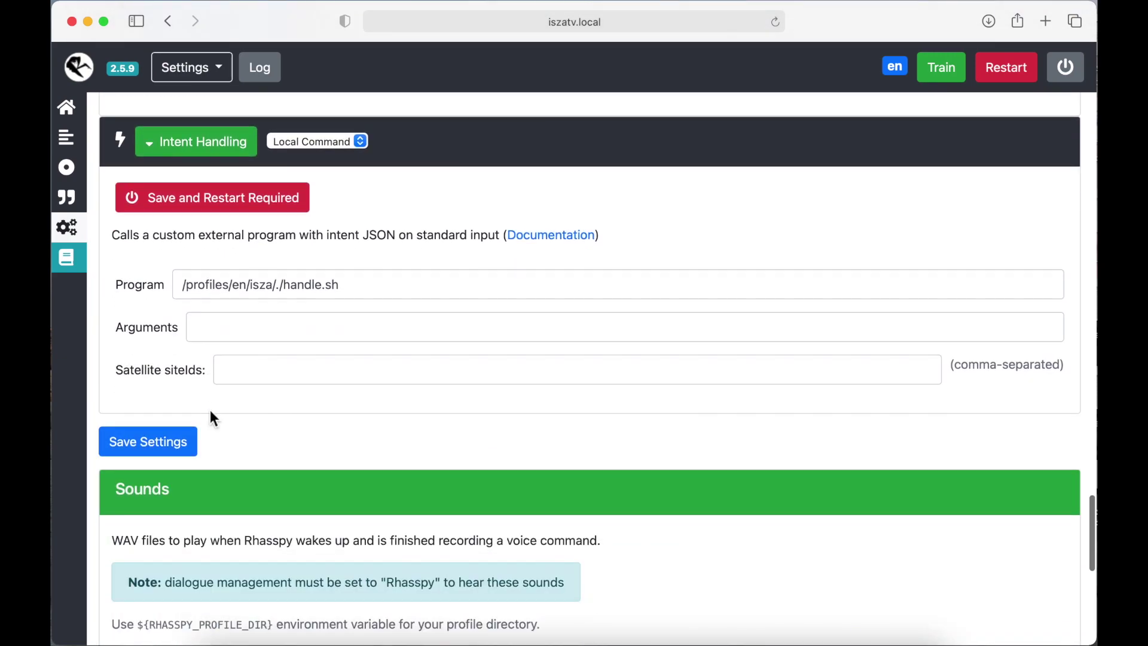
- Reselect Local Command as intent handler, running the profile's handle.sh program
click(319, 140)
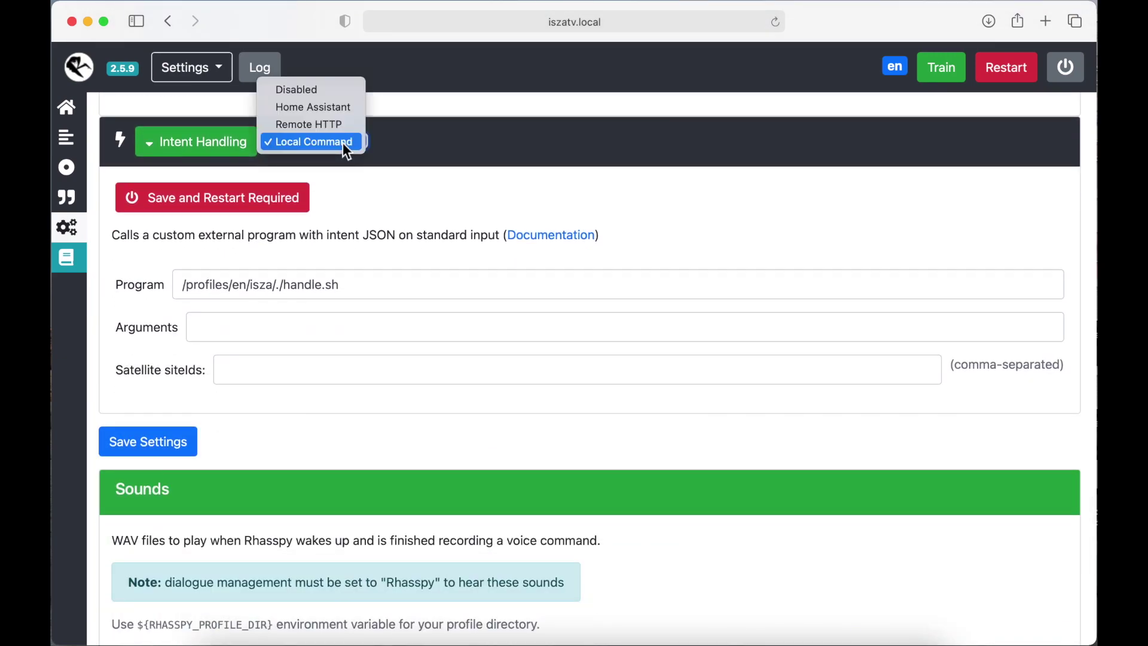
click(314, 142)
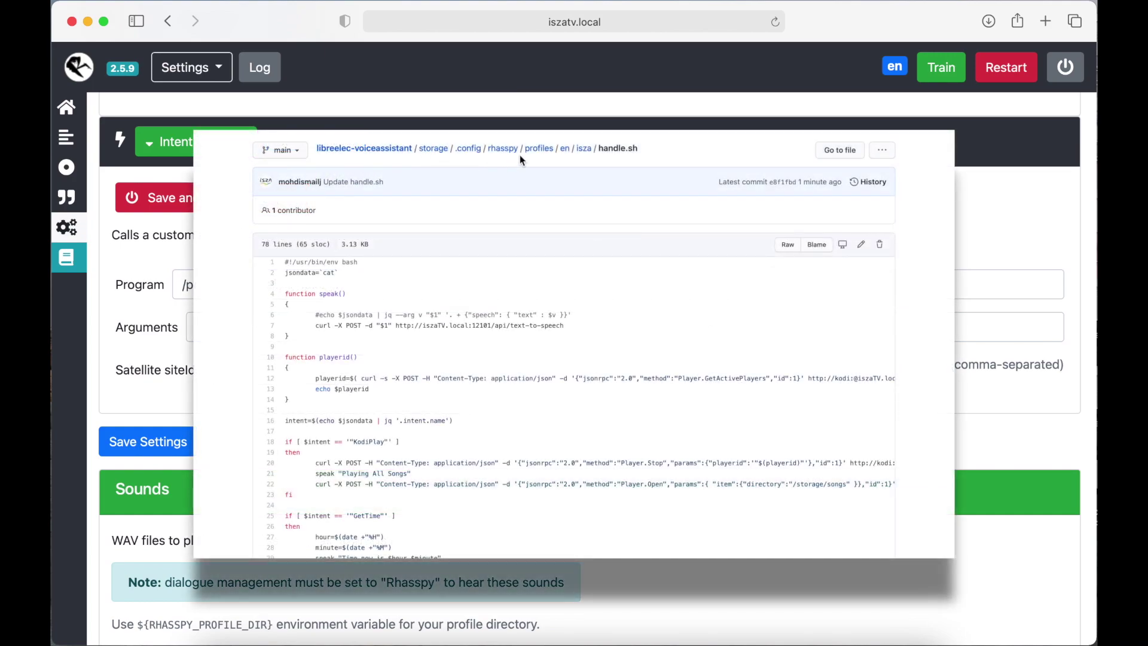
scroll(654, 306, down, 5)
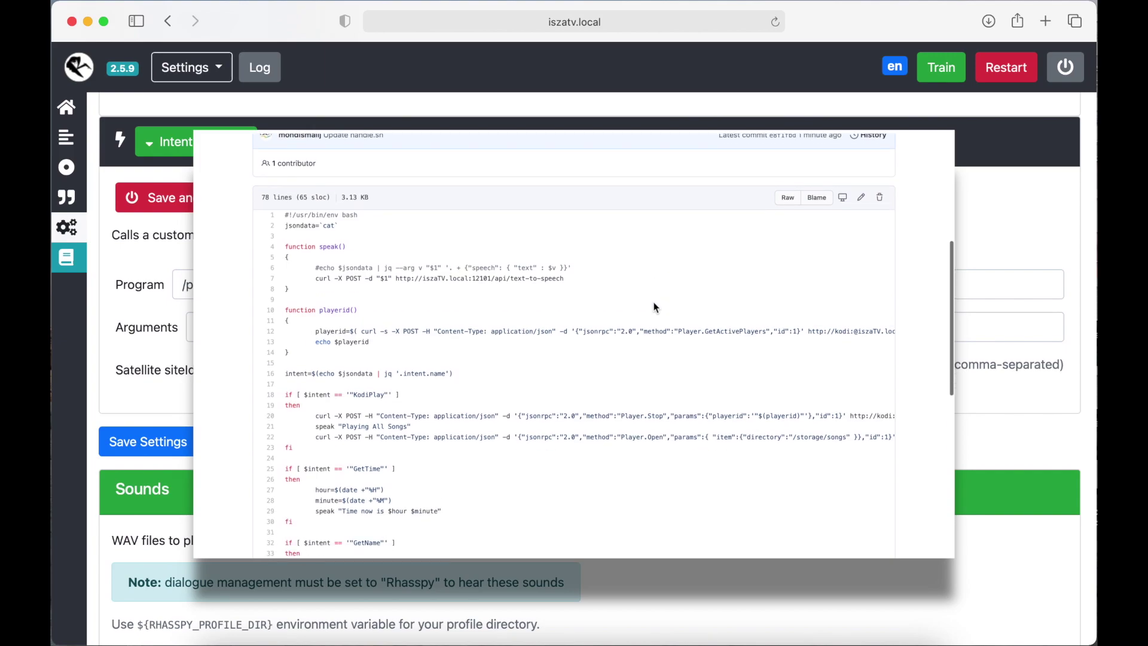
scroll(654, 306, down, 5)
scroll(654, 306, down, 3)
scroll(655, 306, down, 3)
scroll(655, 306, down, 3)
scroll(654, 306, down, 3)
scroll(655, 306, down, 3)
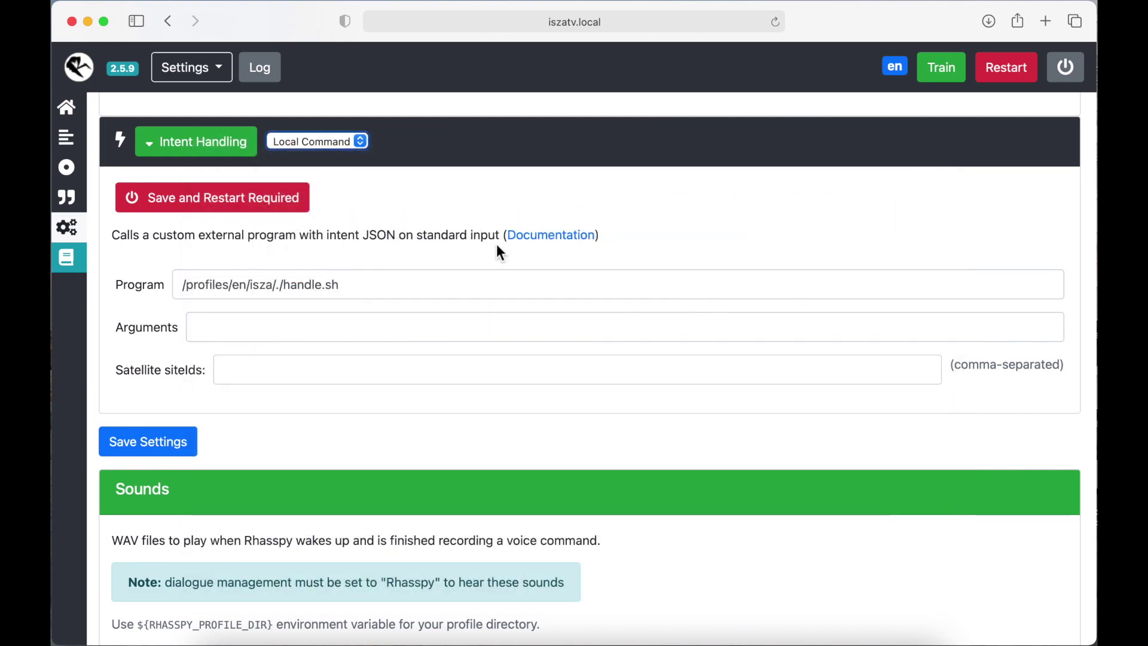
scroll(283, 473, down, 1)
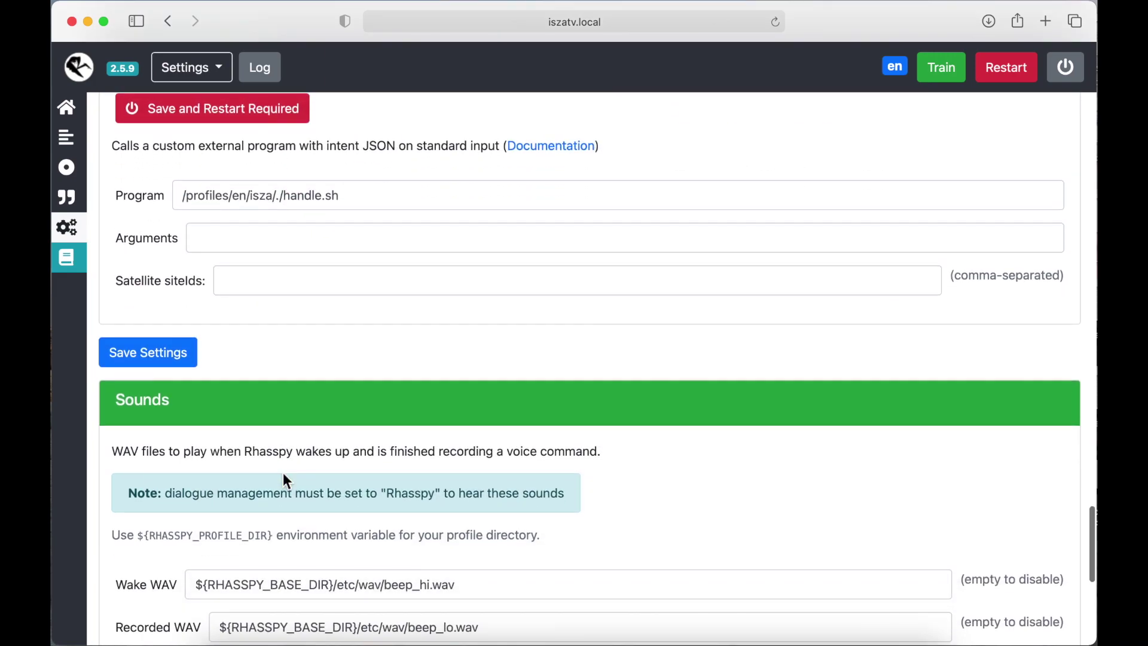
- Save Rhasspy settings, review sentences.ini, then open GitHub's storage/.kodi/userdata folder
click(148, 350)
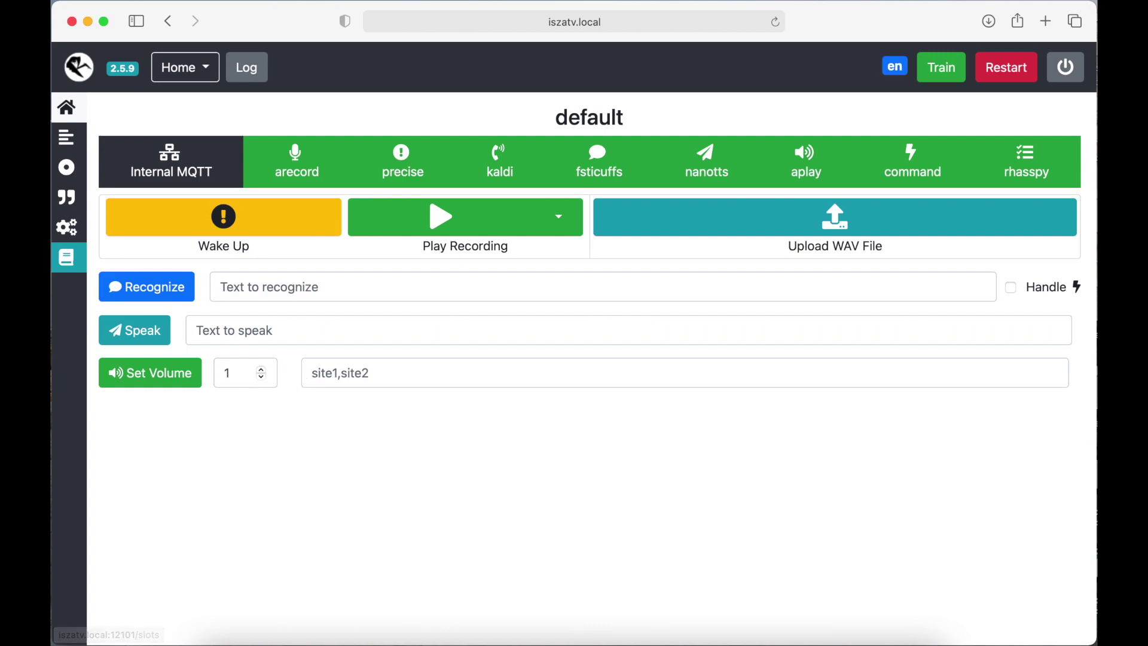
click(66, 138)
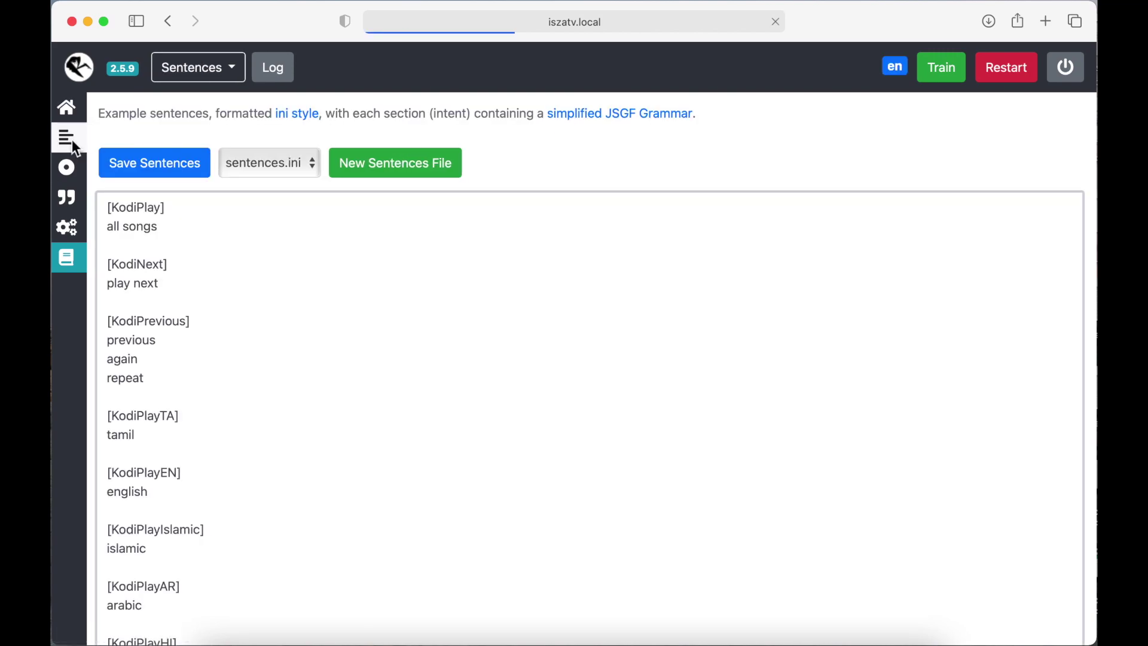
scroll(263, 318, down, 5)
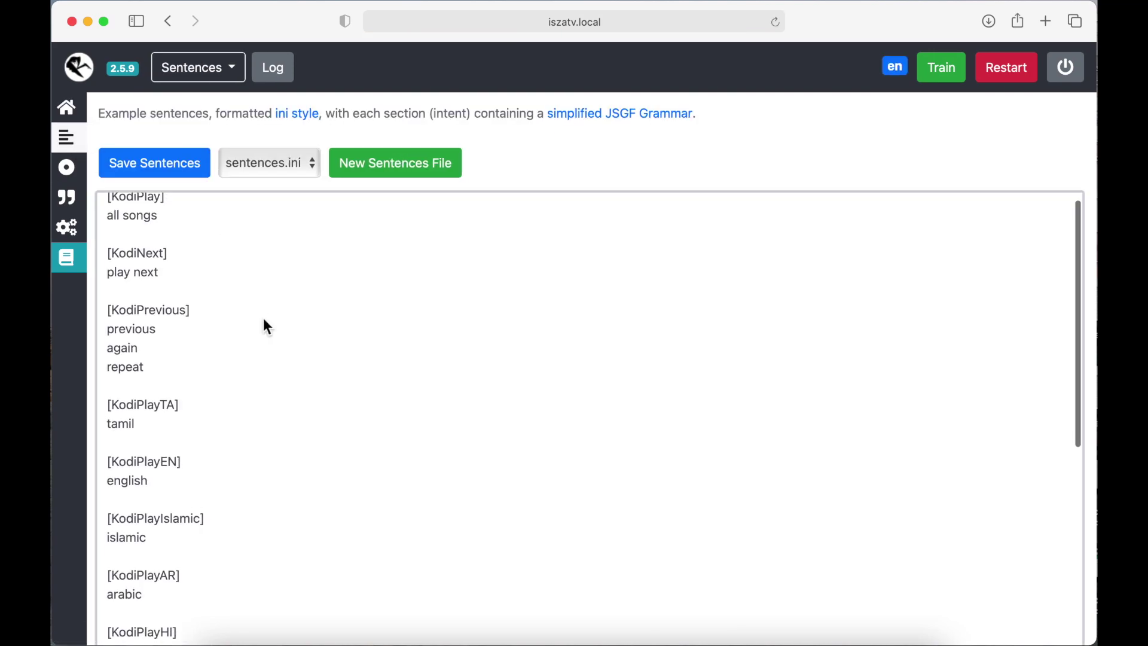
scroll(264, 320, down, 4)
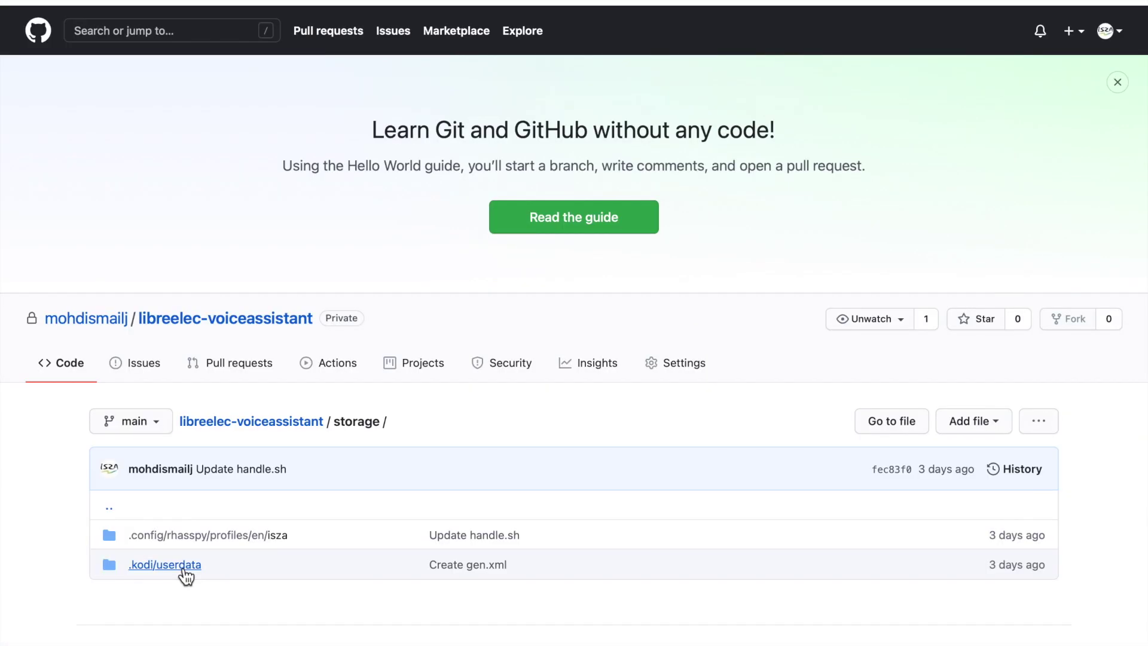
click(165, 565)
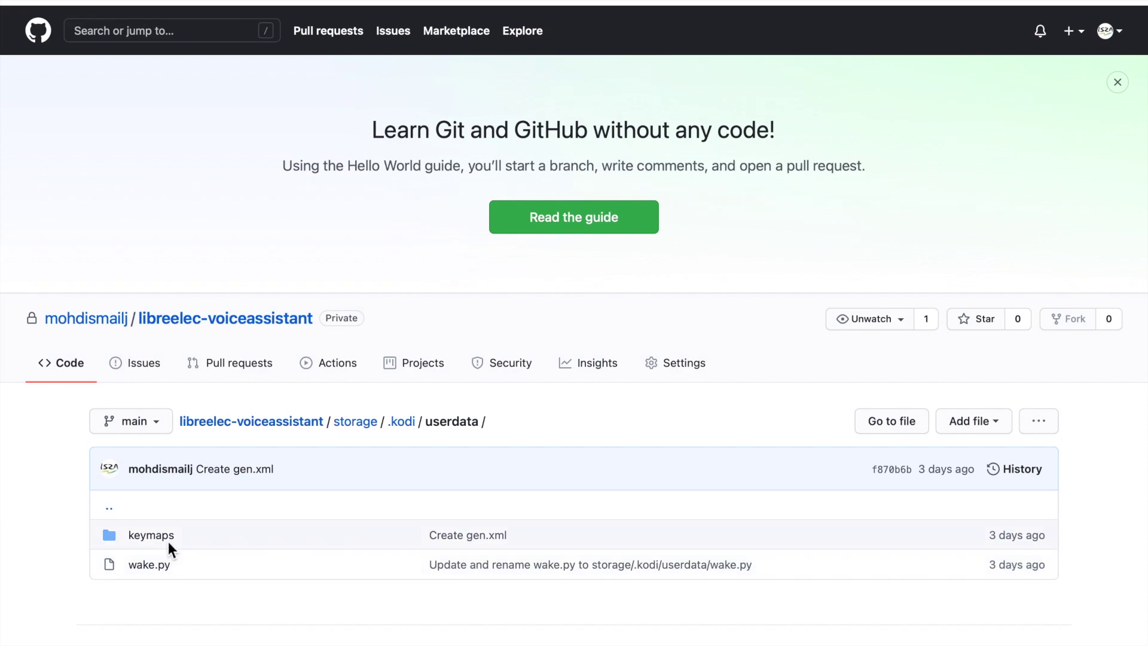
- View keymaps/gen.xml with its RunScript wake.py mapping, then return to userdata
click(150, 535)
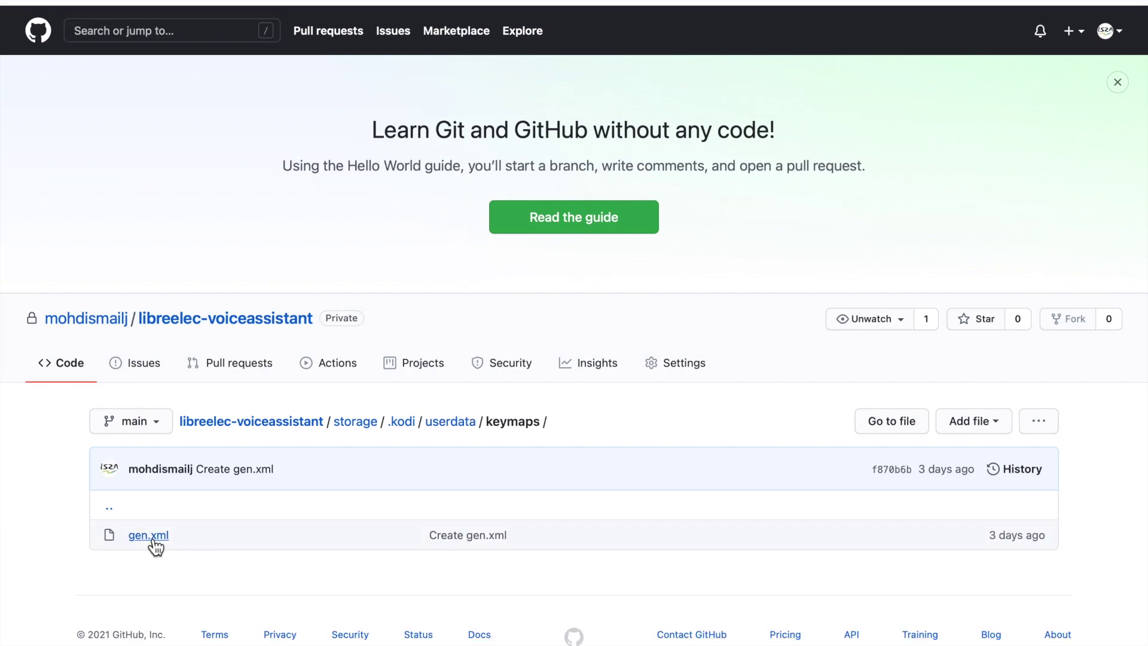
click(149, 535)
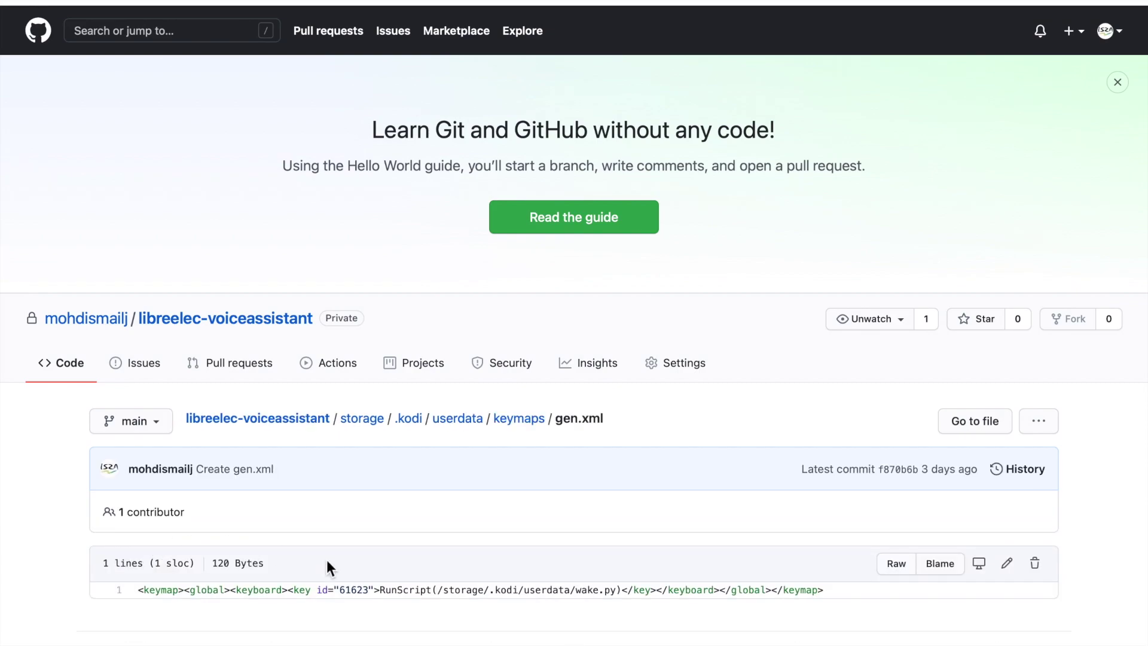
scroll(327, 560, down, 1)
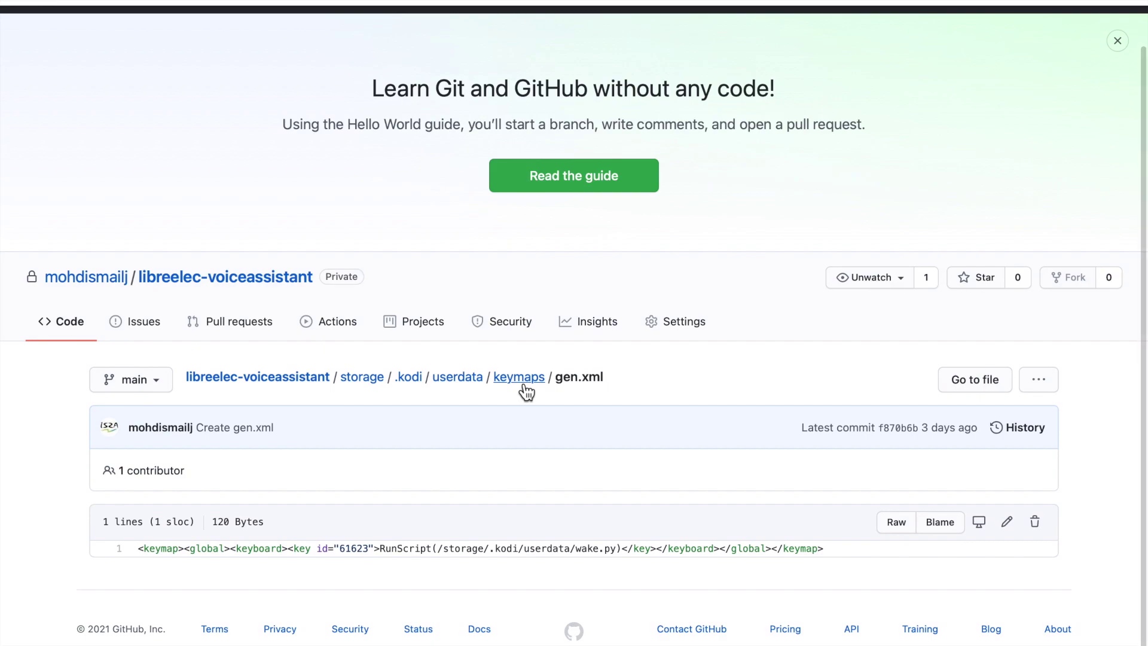
click(459, 377)
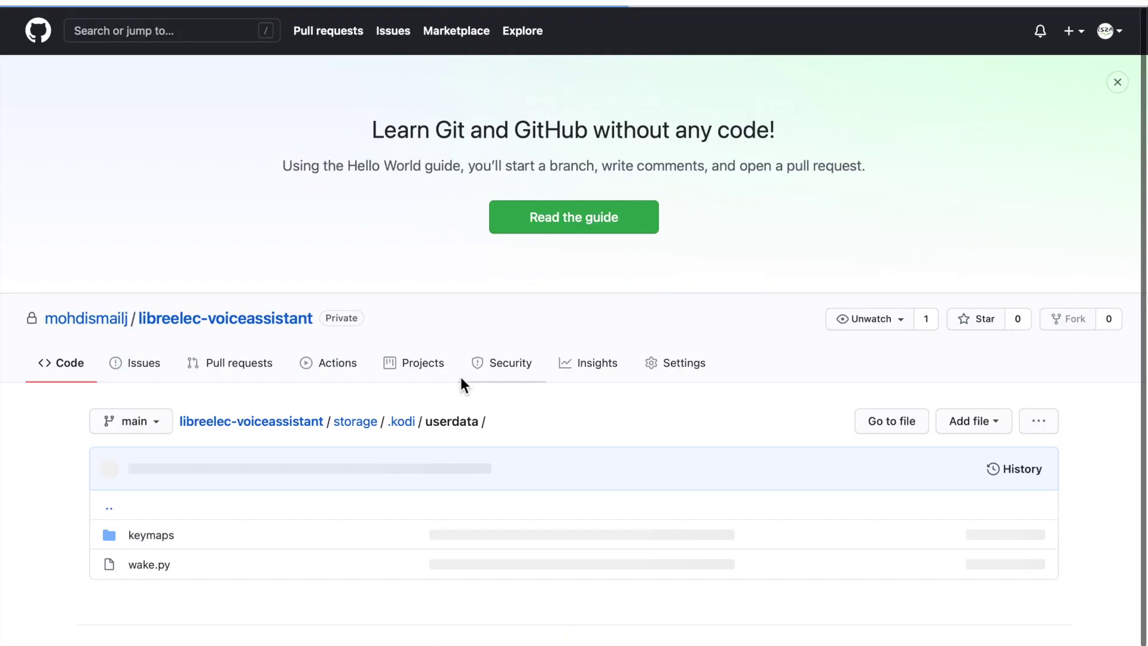
- Open wake.py, the 12-line xbmc script that checks for paused playback
click(162, 570)
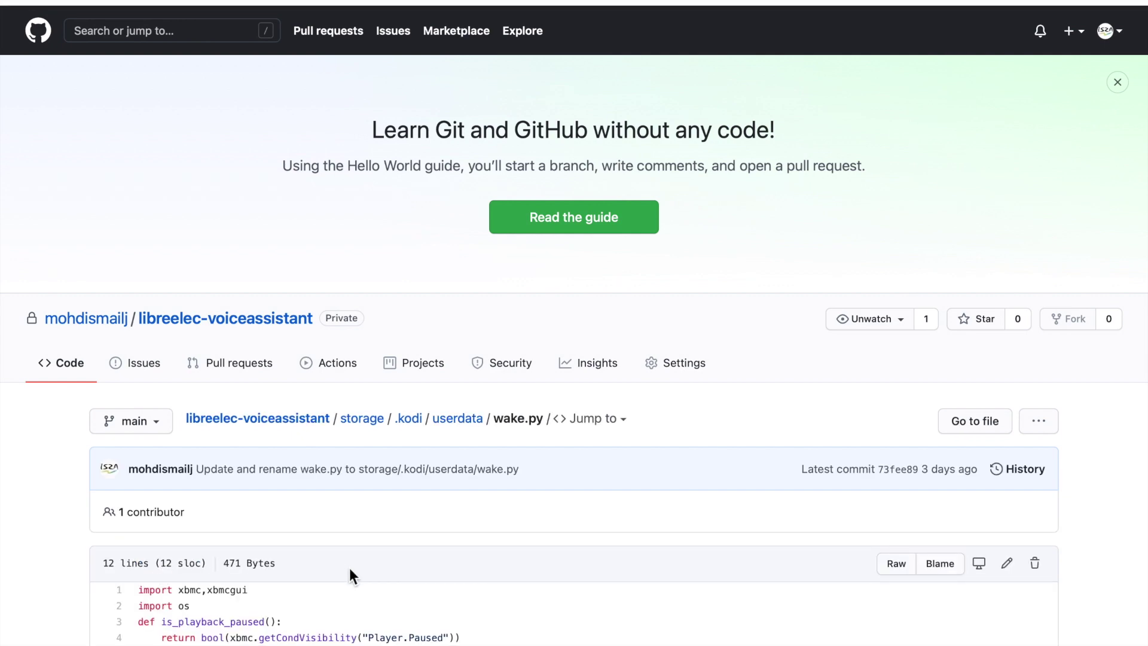